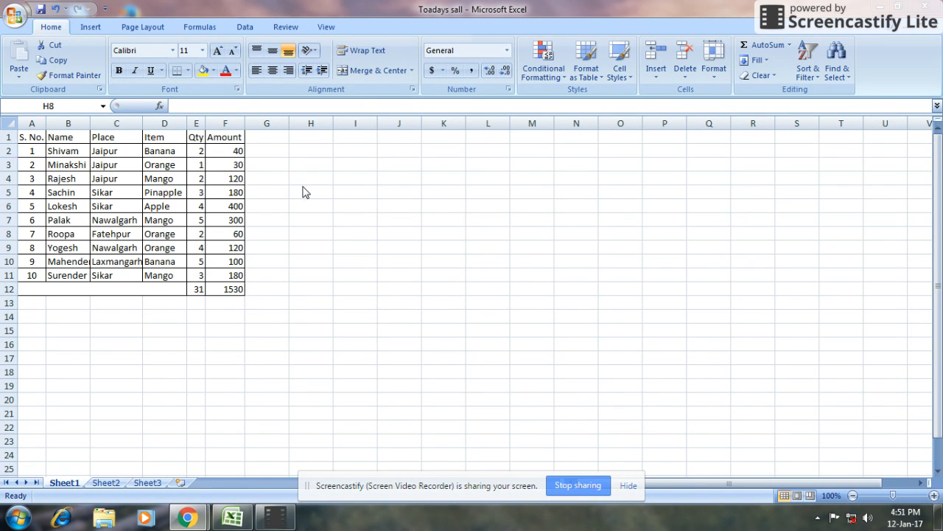
- Insert a blank column between the Qty and Amount columns
left_click(303, 179)
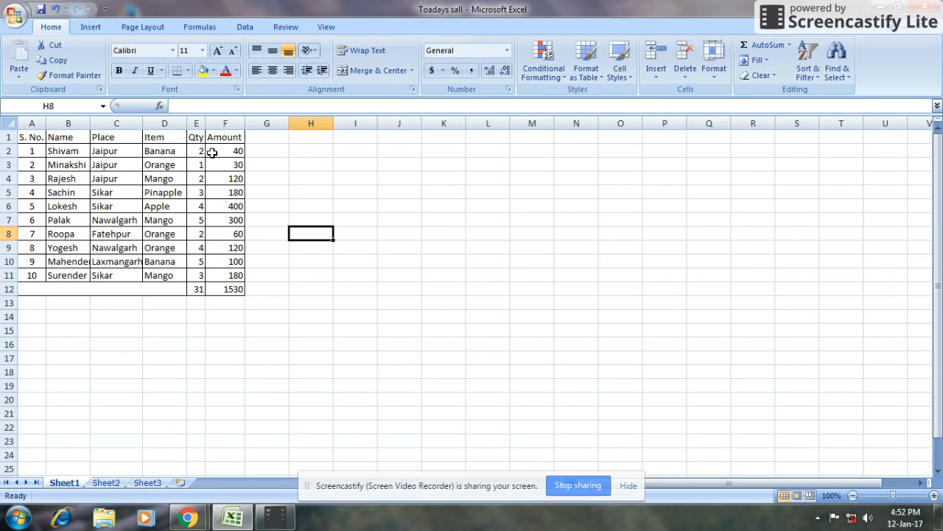
right_click(243, 123)
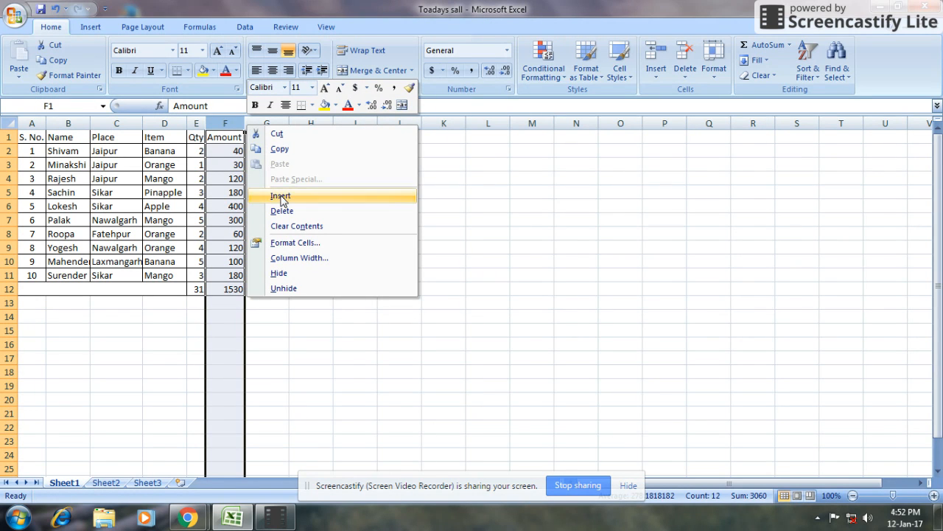
left_click(281, 197)
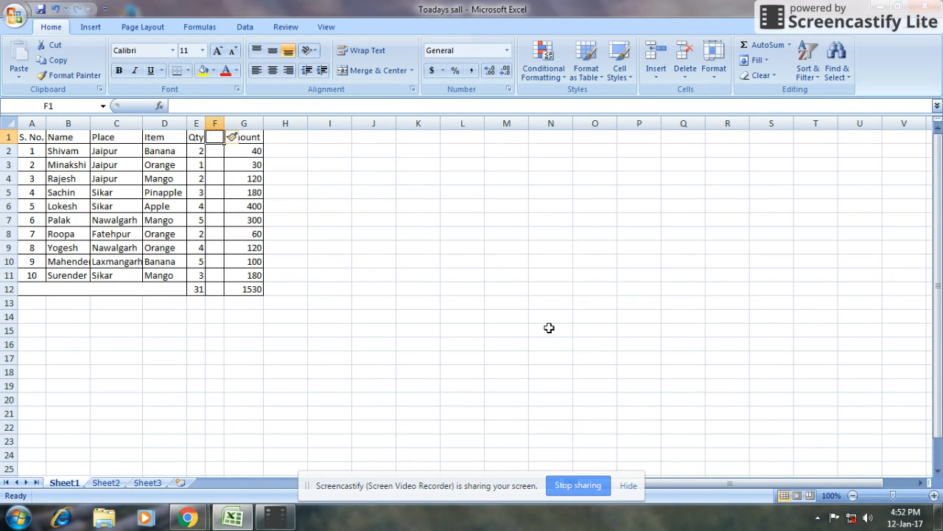
- Head the new column F "Rate/Kg" and fit the column width to its heading
type("Rate")
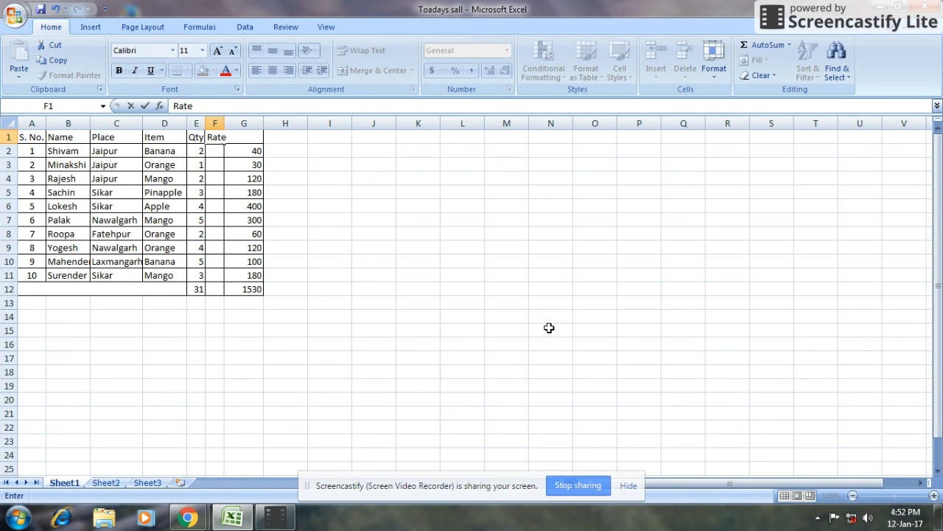
type("/Kg")
key("Return")
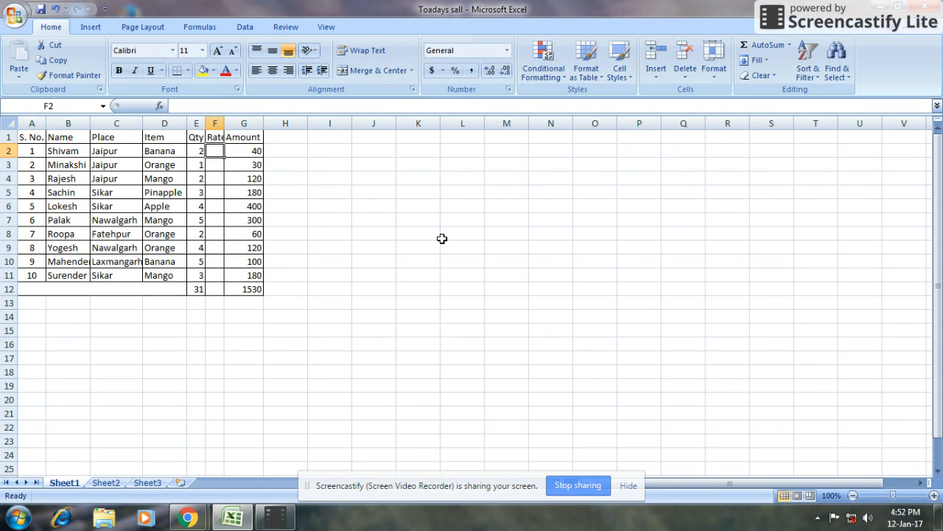
double_click(224, 123)
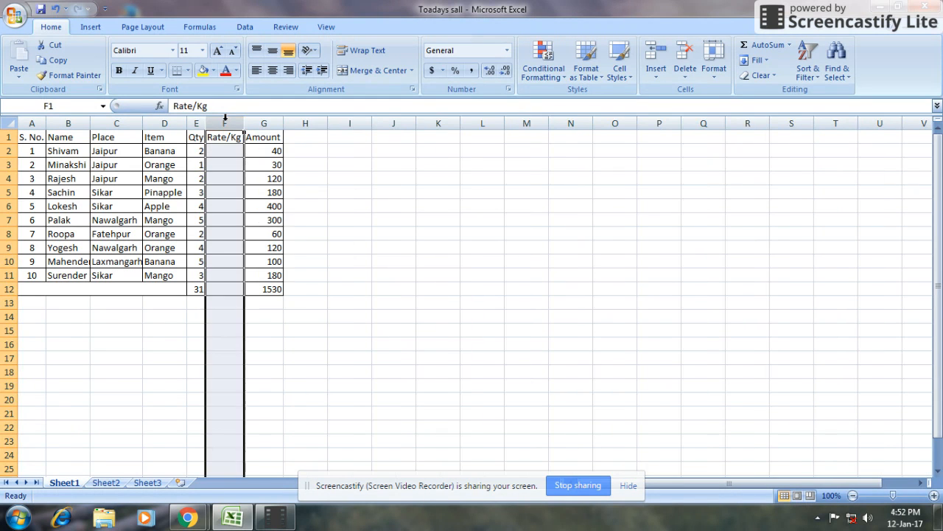
left_click(292, 150)
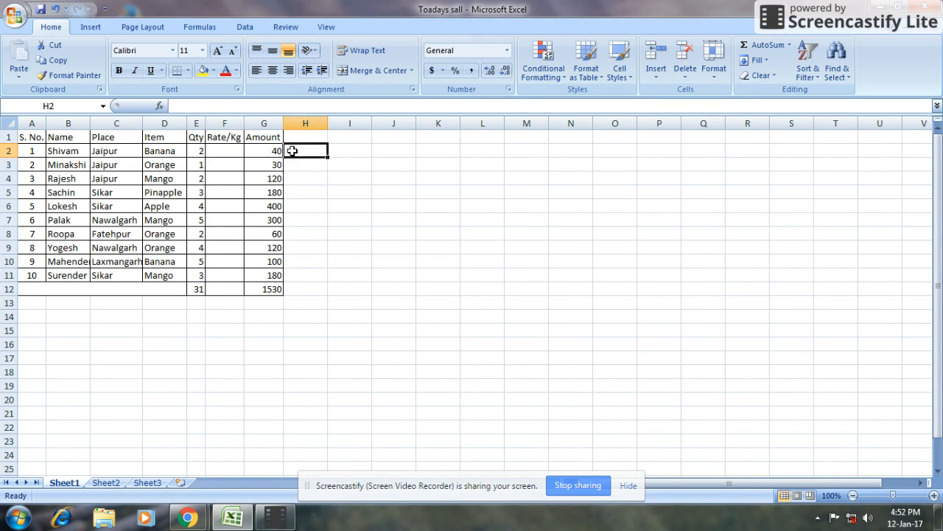
- Enter the rates 20, 30, 40, 60 and 100 in cells F2 to F6
left_click(230, 149)
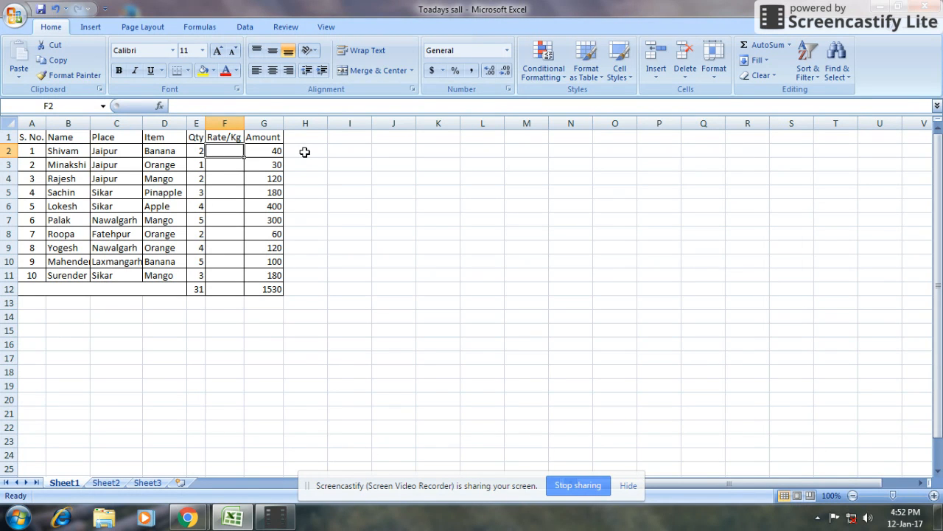
type("20")
key("Return")
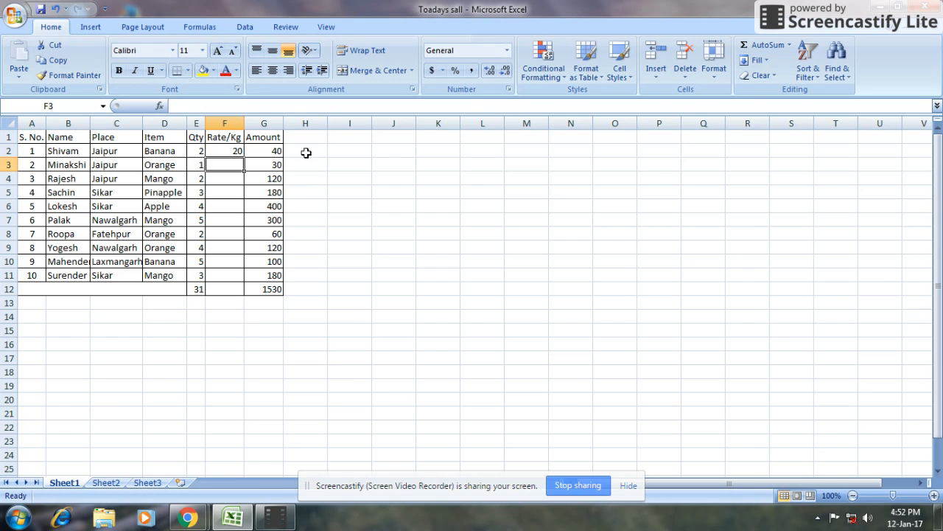
type("30")
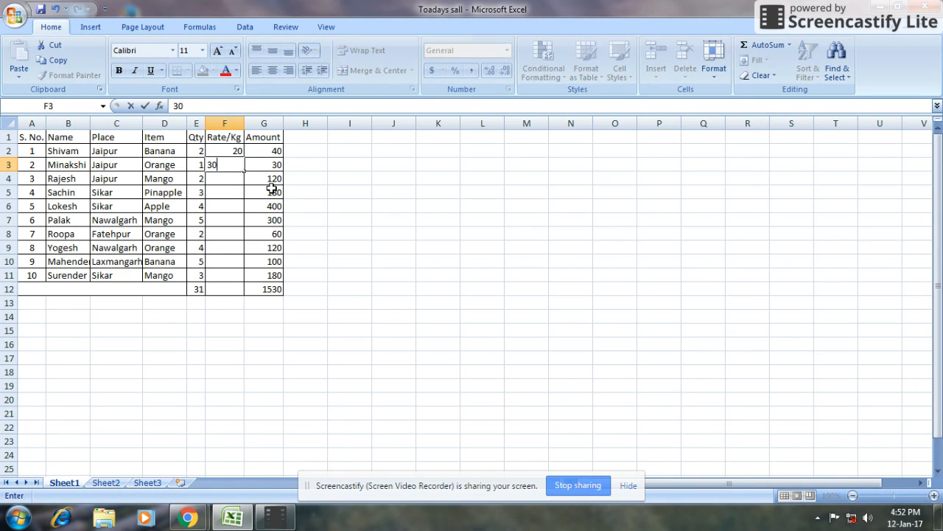
key("Return")
type("40")
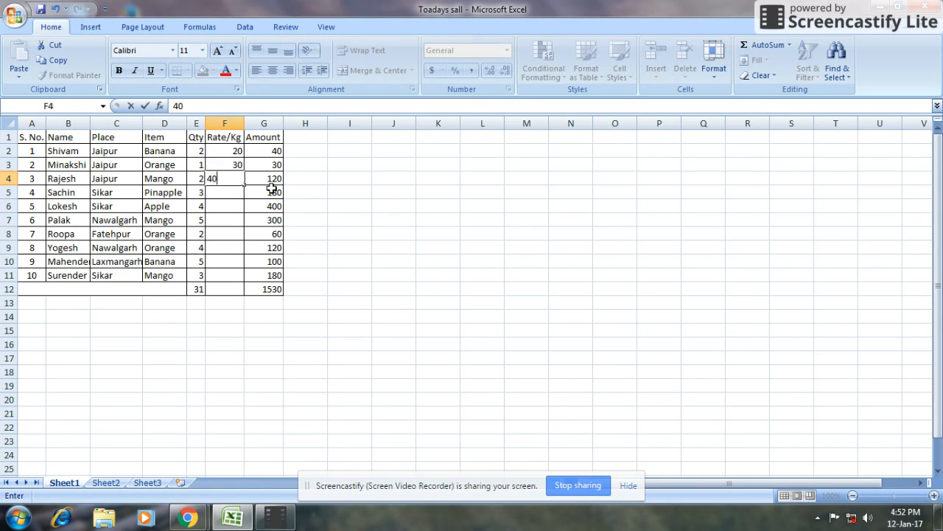
key("Return")
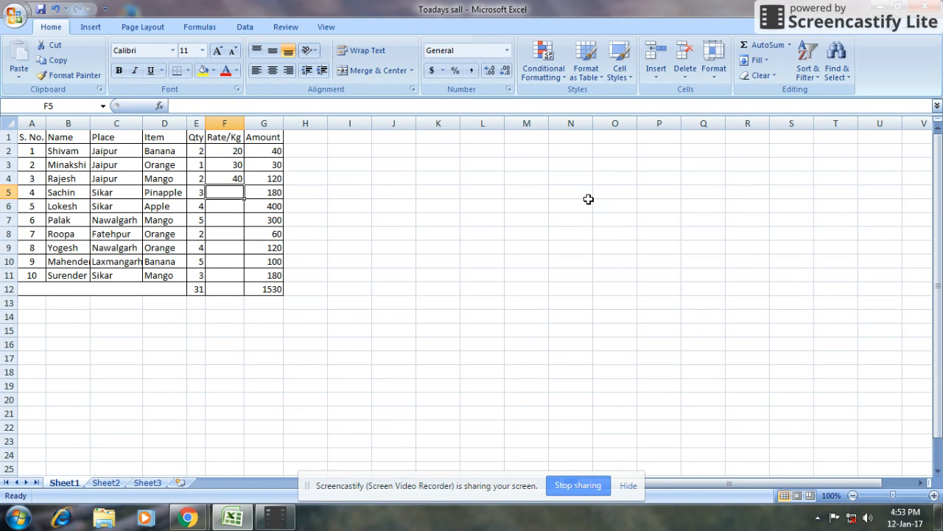
type("60")
key("Return")
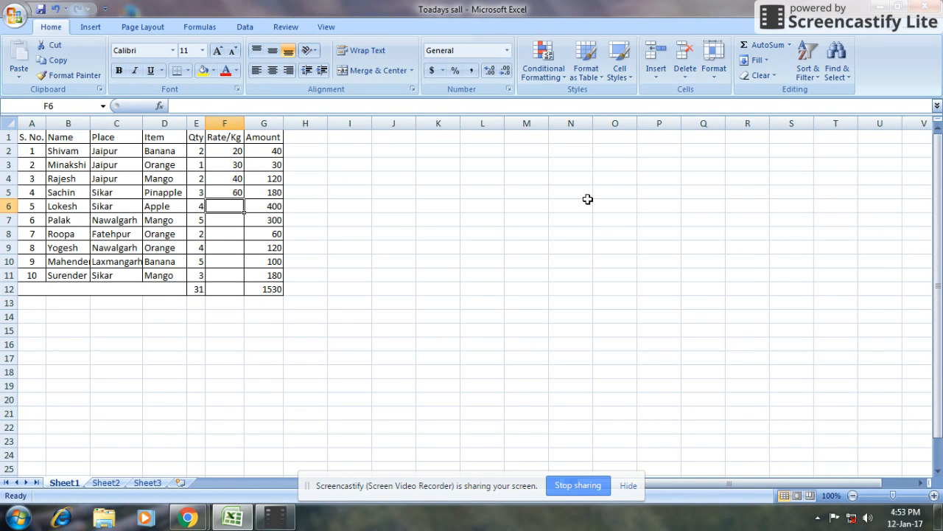
type("100")
key("Return")
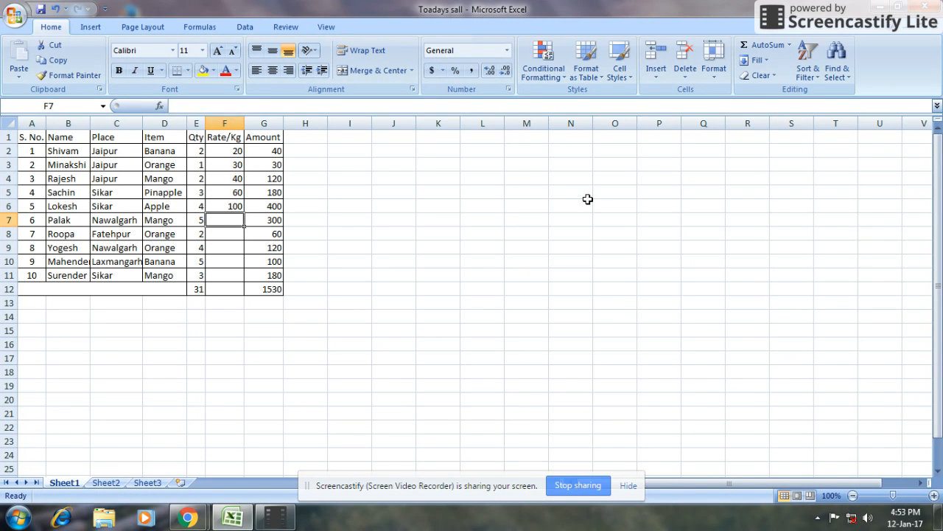
- Enter the rates 60, 30, 30, 20 and 60 in cells F7 to F11
type("60")
key("Return")
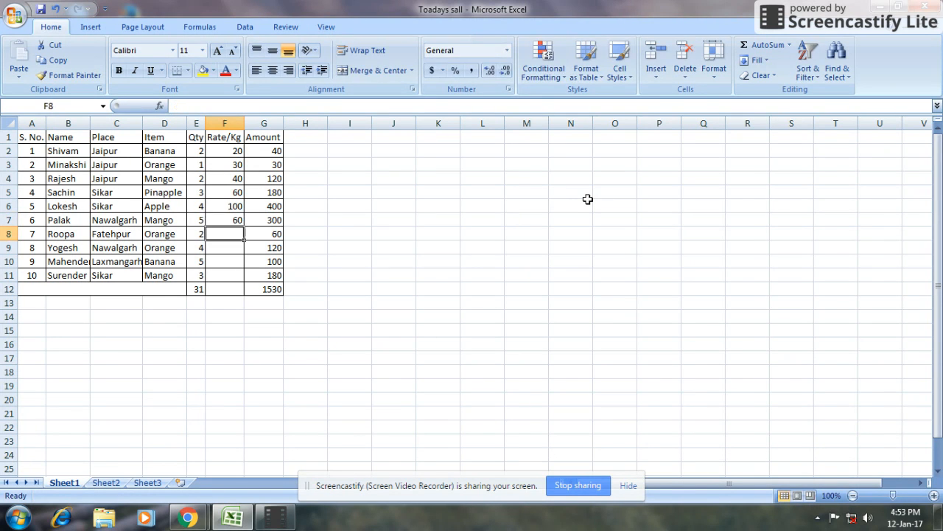
type("30")
key("Return")
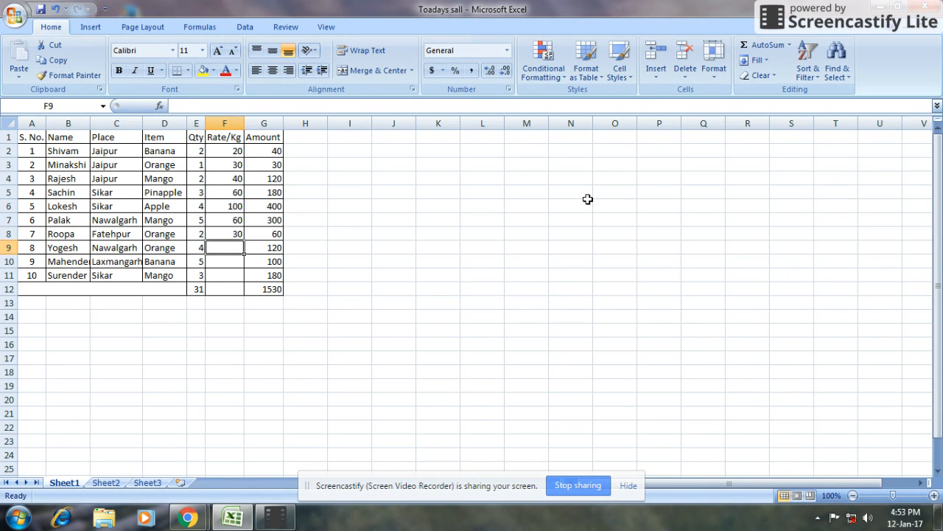
type("30")
key("Return")
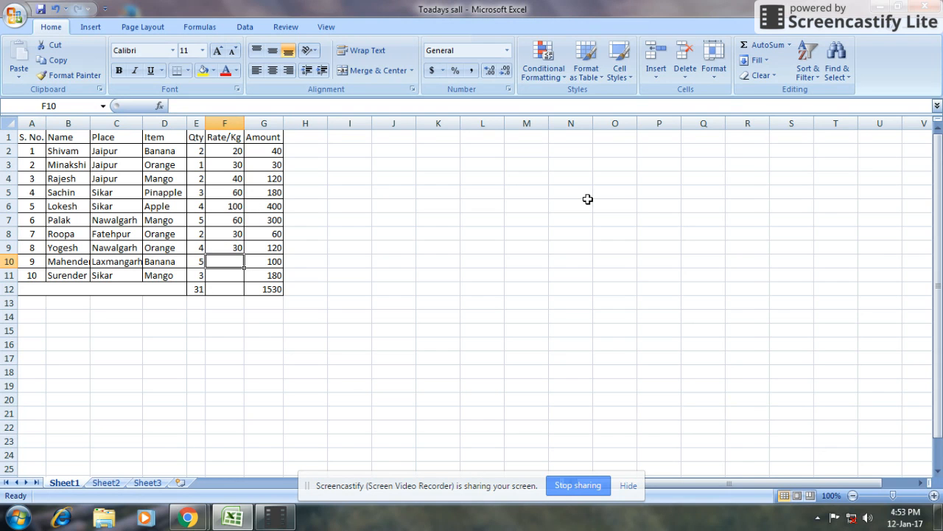
type("20")
key("Return")
type("60")
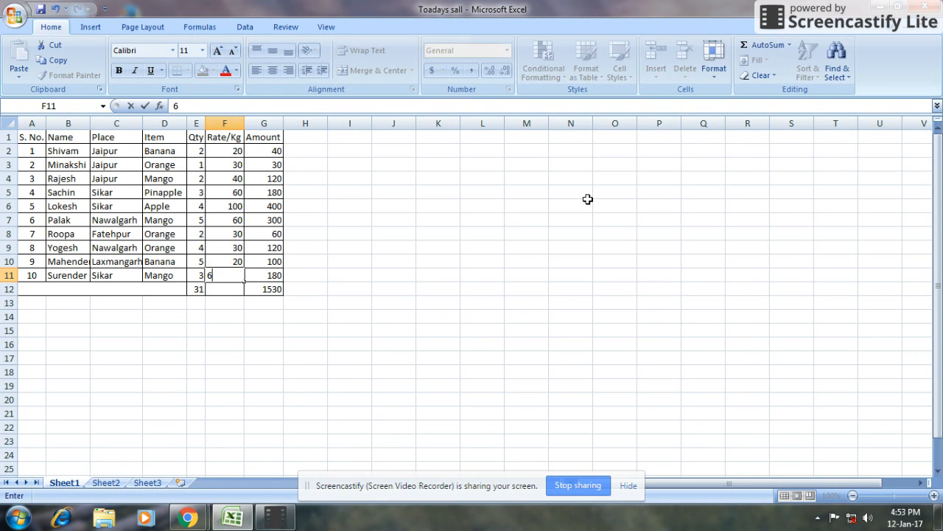
key("Return")
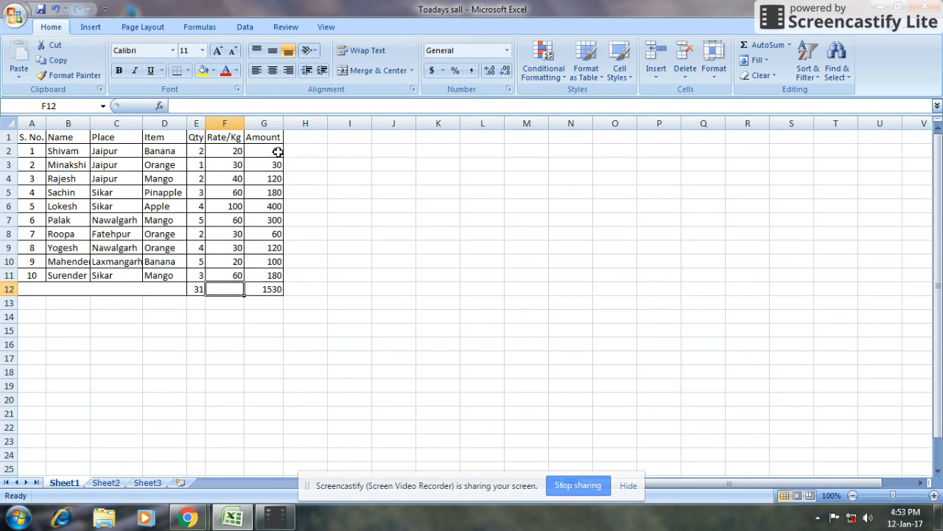
- Clear the typed amounts in G2:G11 and enter the formula =F2*E2 in G2
left_click_drag(278, 151, 274, 271)
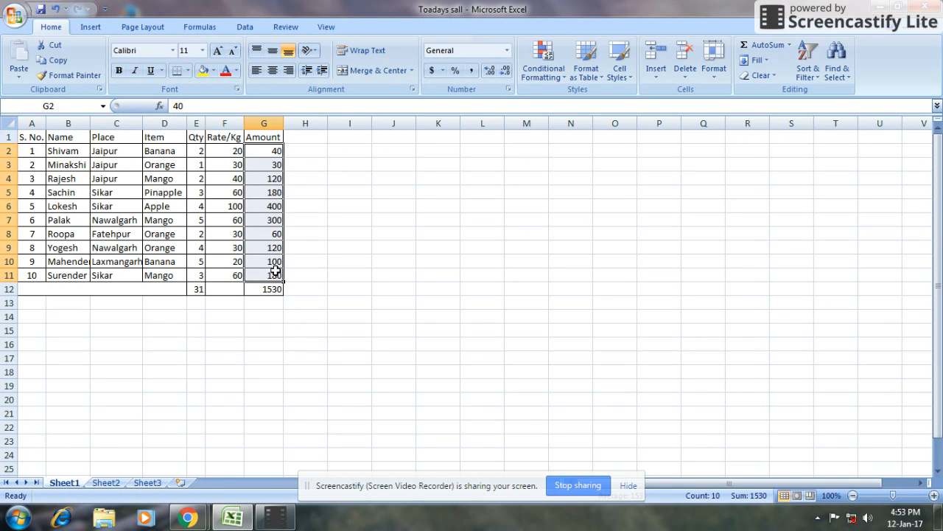
key("Delete")
left_click(273, 152)
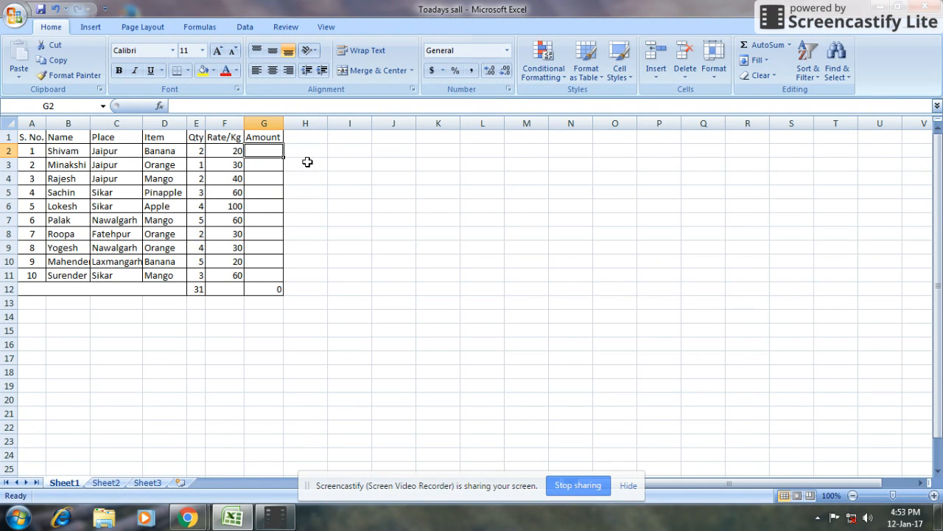
type("=")
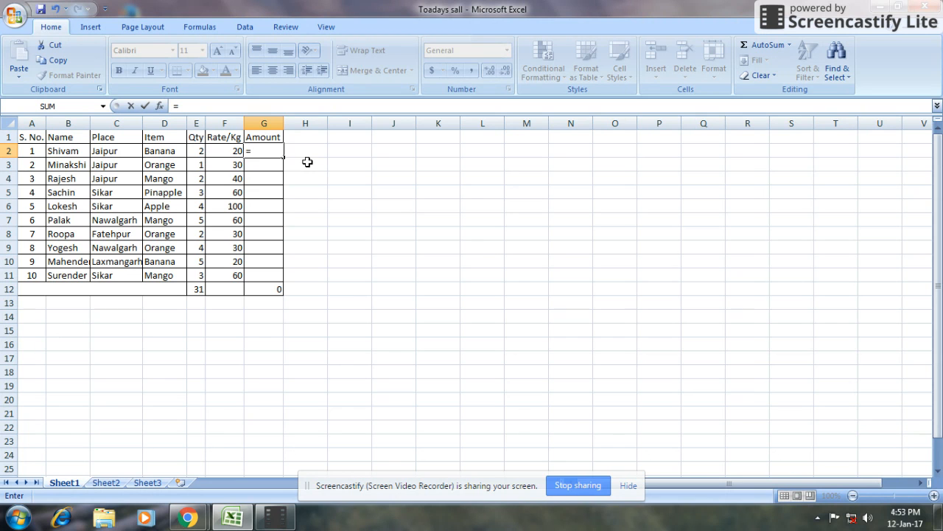
left_click(232, 151)
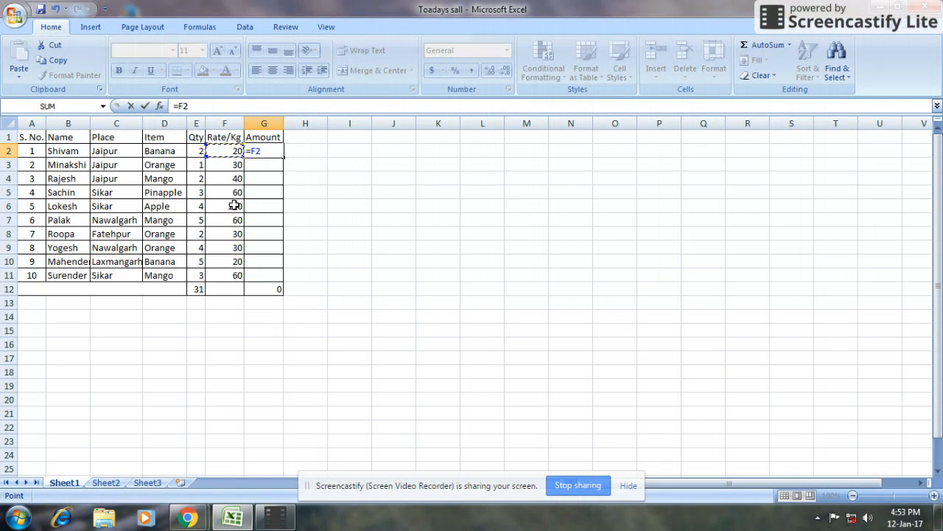
type("*")
left_click(196, 151)
key("Return")
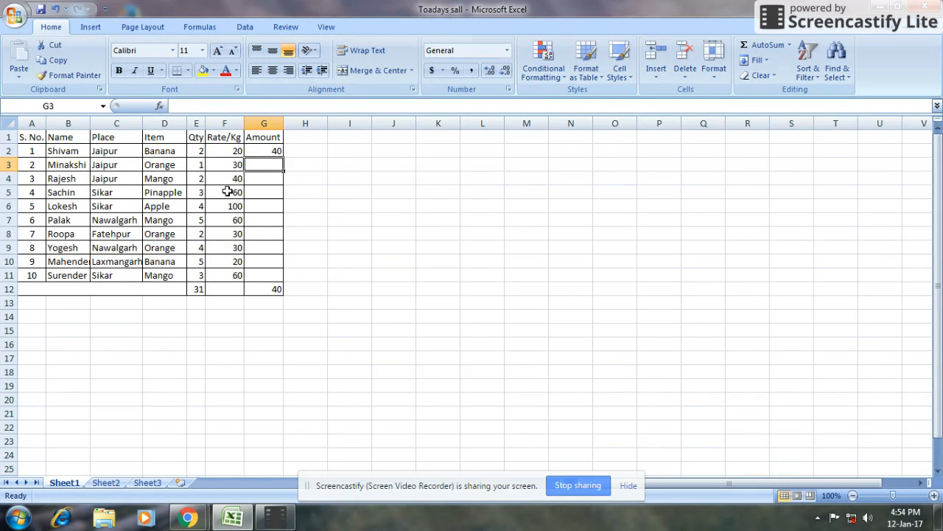
- Copy the amount formula from G2 into cells G3 to G11
left_click(263, 149)
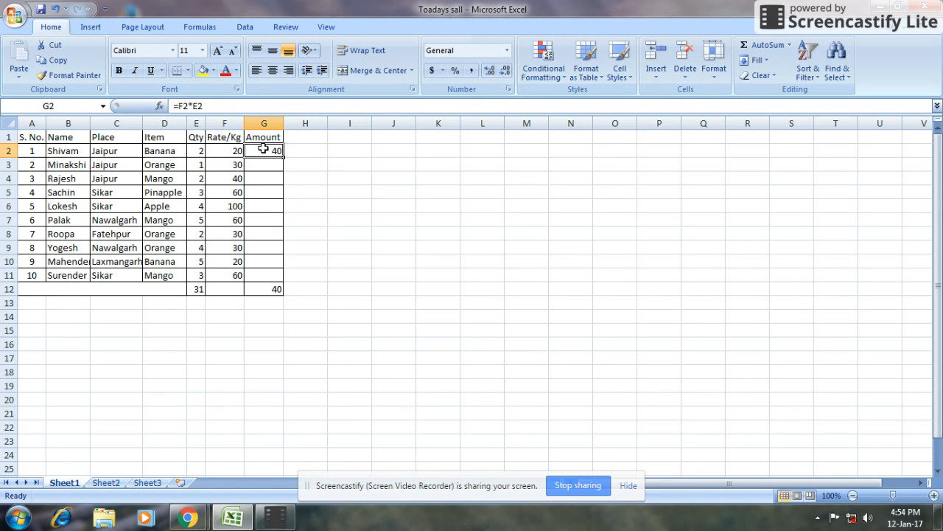
key("ctrl+c")
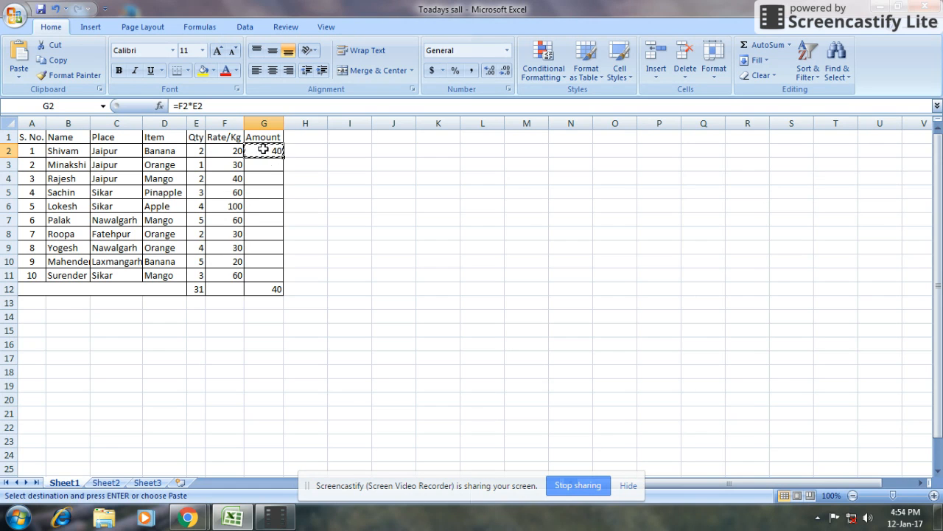
left_click(265, 164)
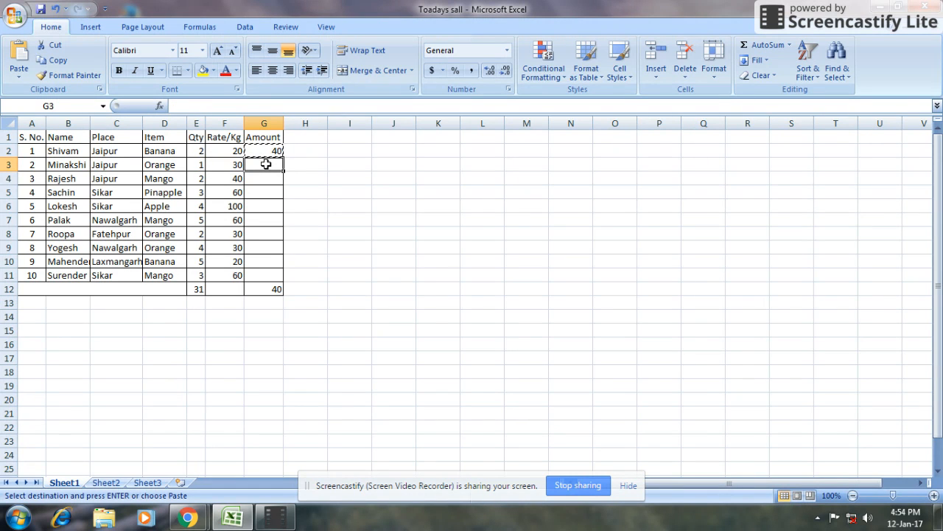
key("shift+Down")
key("shift+Down")
key("shift+Down")
key("shift+Down")
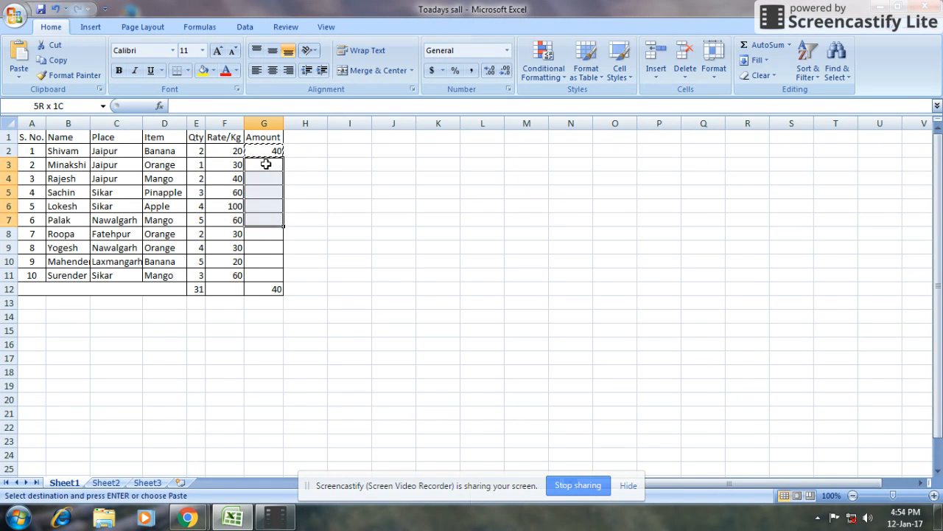
key("shift+Down")
key("shift+Down")
key("shift+Down")
key("shift+Down")
key("Return")
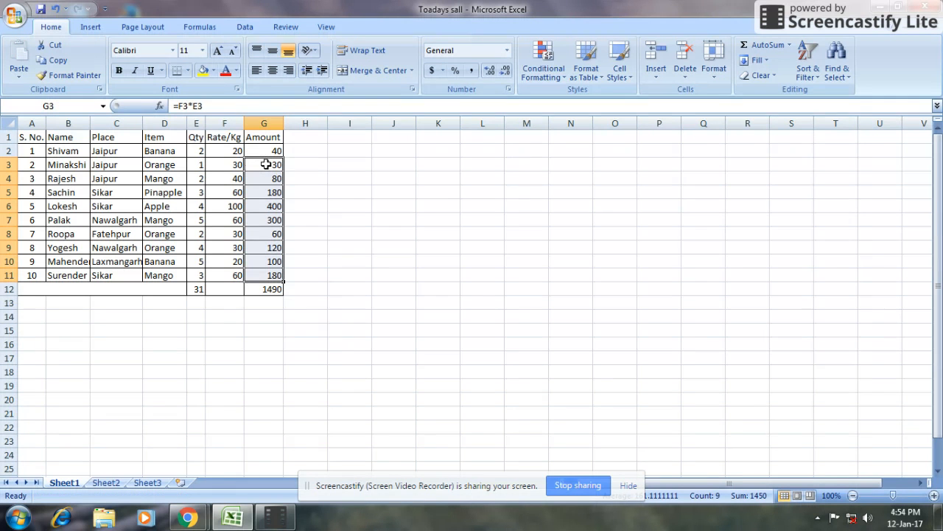
left_click(348, 207)
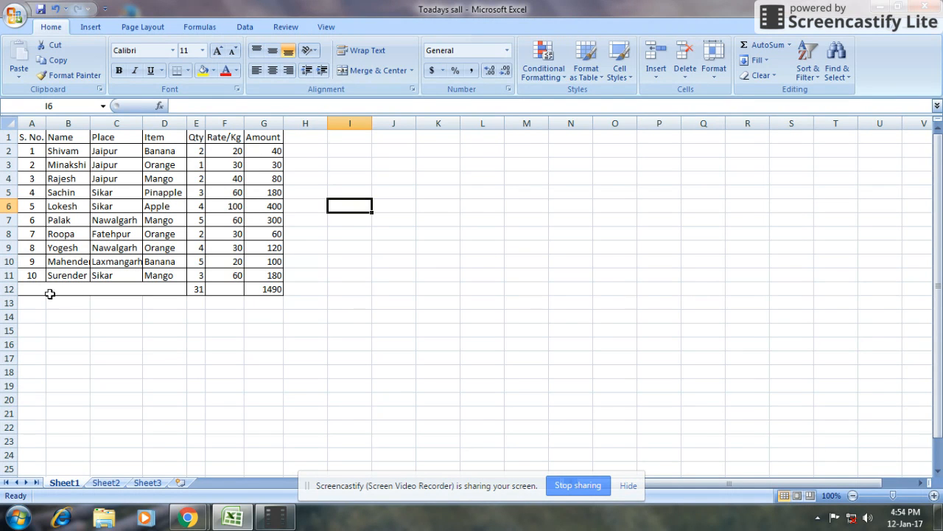
- Delete the totals row 12 beneath the table
left_click(10, 289)
right_click(12, 292)
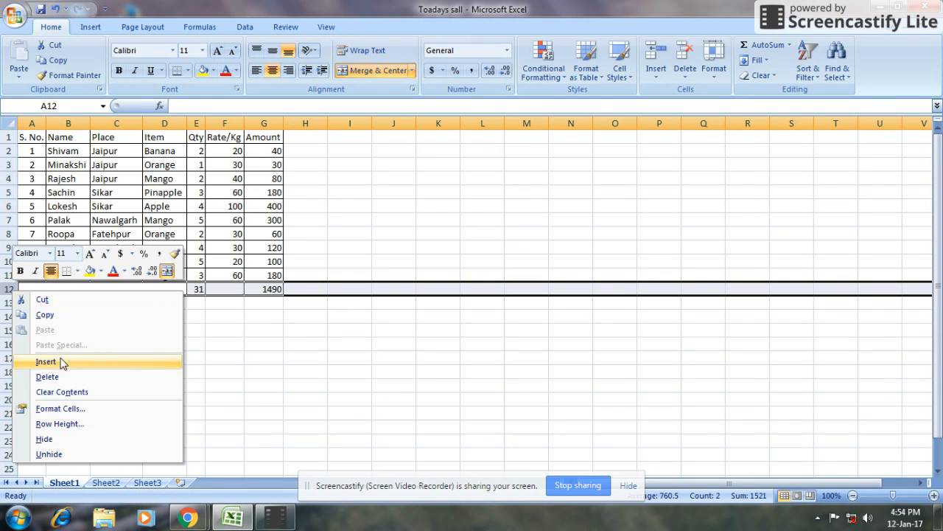
left_click(47, 377)
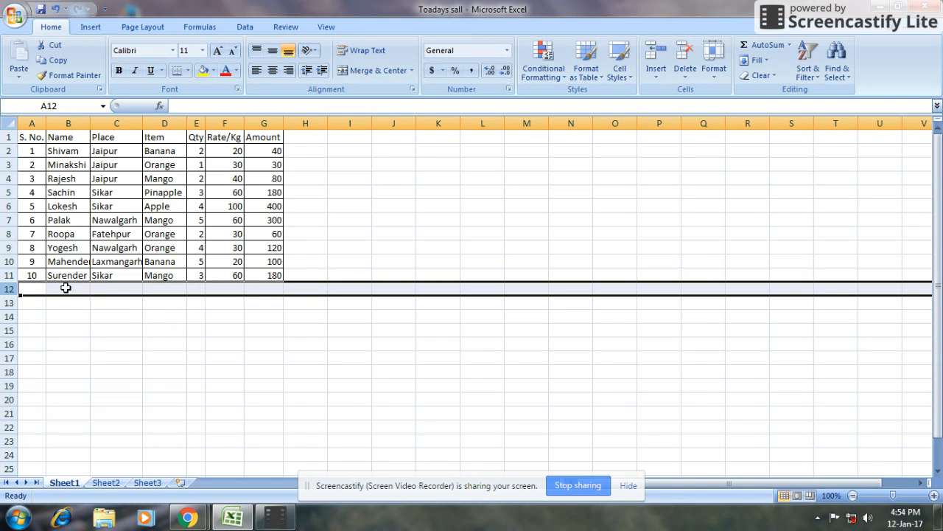
left_click(33, 290)
- Enter the quantities 2, 3, 5 and 2 in cells E12 to E15
left_click(195, 291)
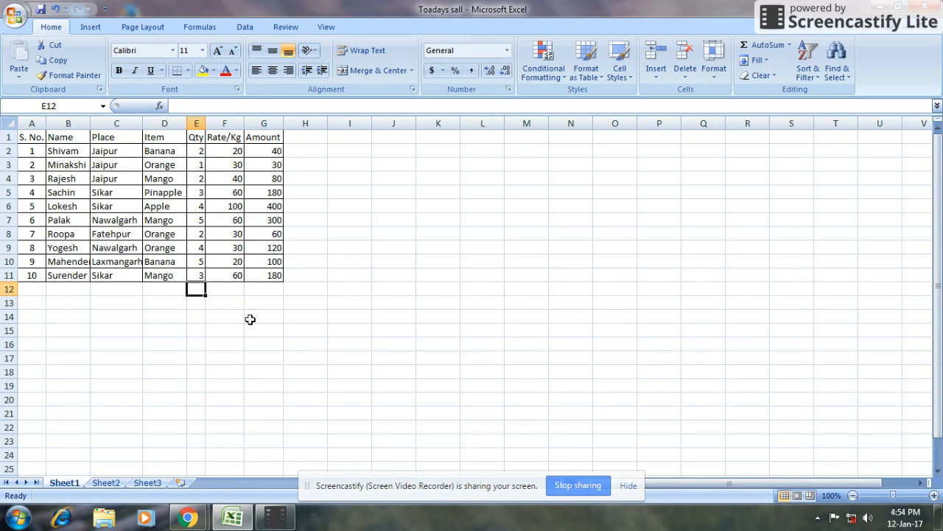
type("2")
key("Return")
type("3")
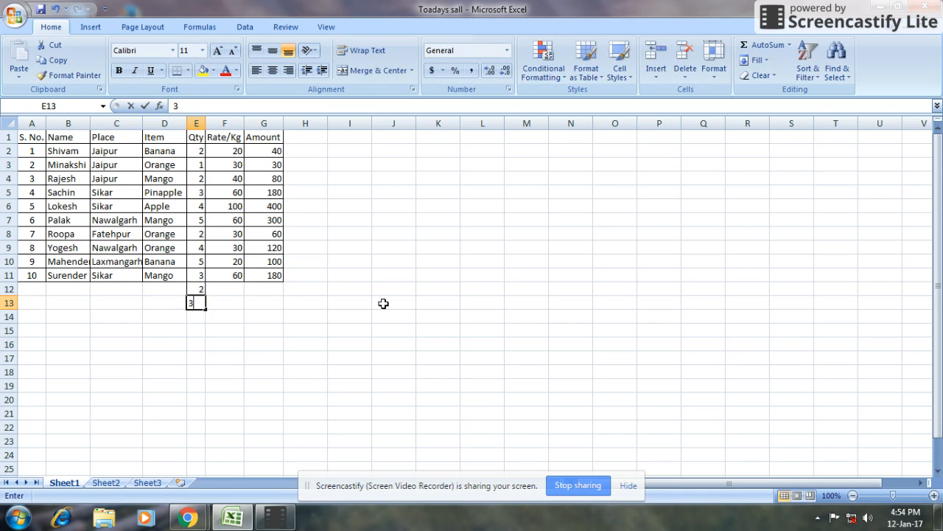
key("Return")
type("5")
key("Return")
type("2")
key("Return")
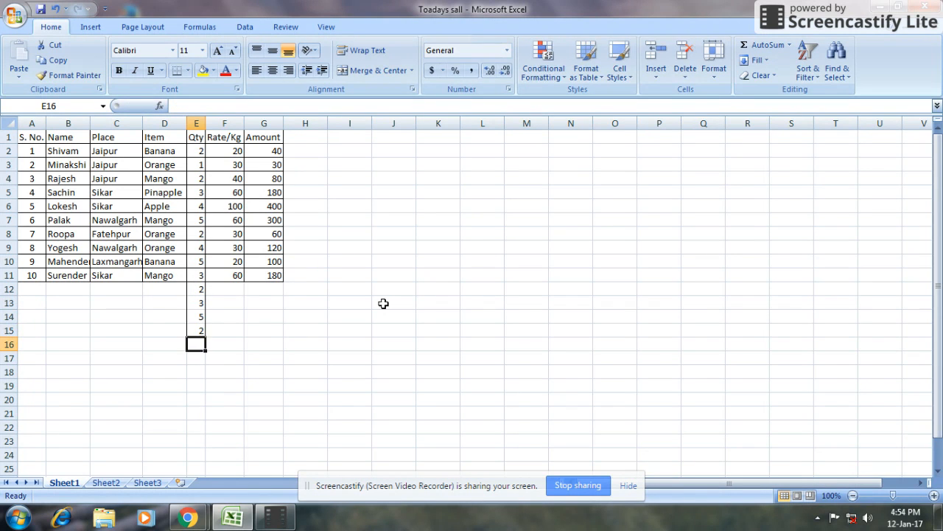
- Enter the quantities 9, 10, 5 and 6 in cells E16 to E19
type("9")
key("Return")
type("10")
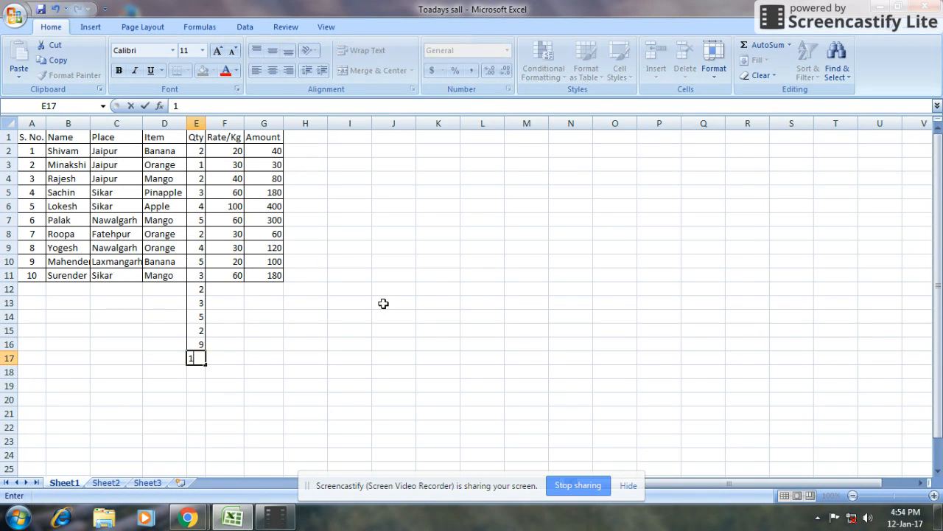
key("Return")
type("5")
key("Return")
type("6")
key("Return")
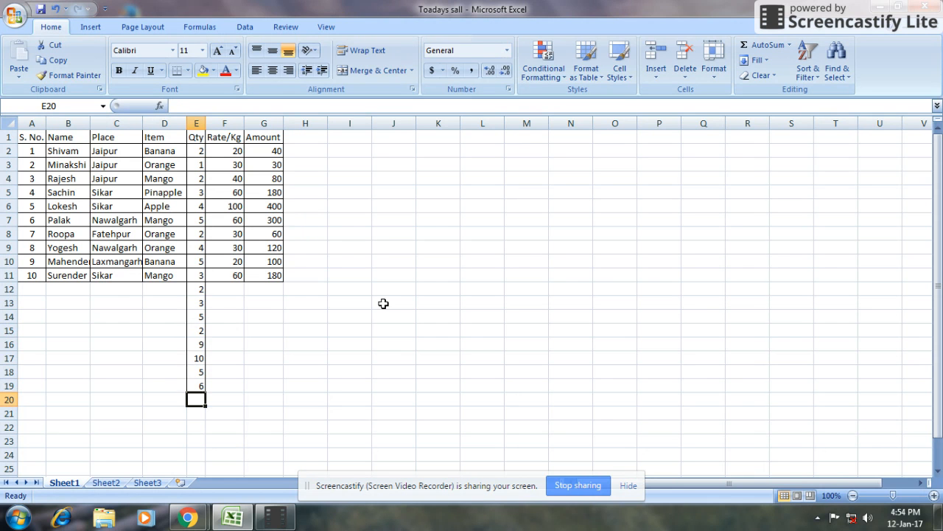
- Enter the quantities 4, 4, 5, 7 and 0 in cells E20 to E24
type("4")
key("Return")
type("4")
key("Return")
type("5")
key("Return")
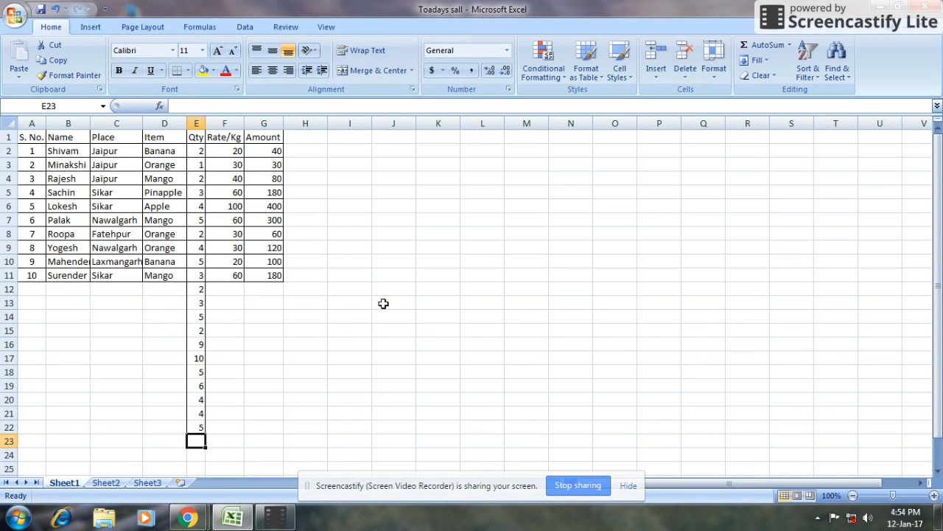
type("7")
key("Return")
type("0")
key("Return")
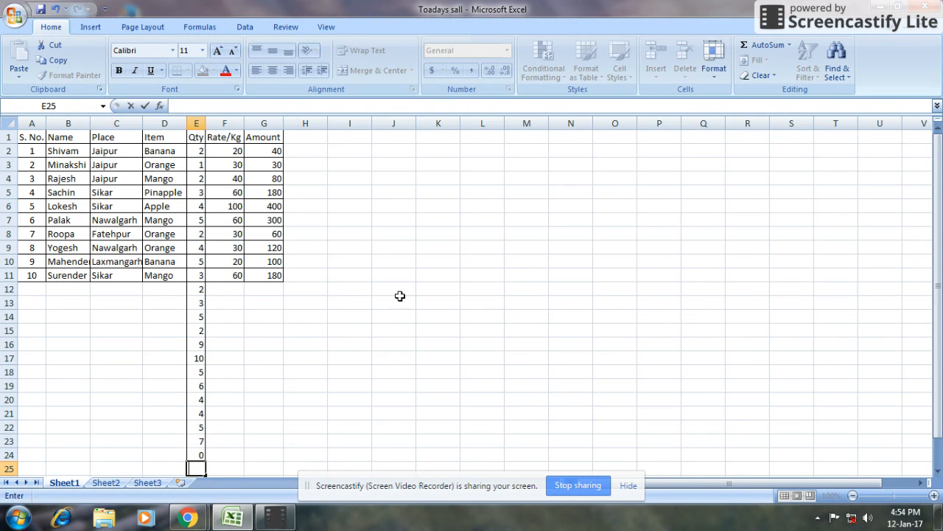
left_click(371, 314)
- Enter the rates 20, 30, 40, 45 and 65 in cells F12 to F16
left_click(237, 290)
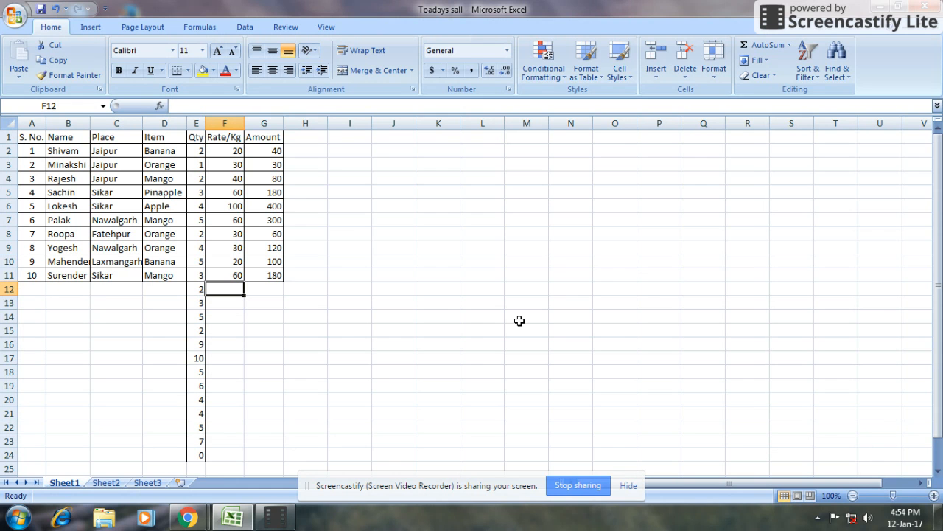
type("20")
key("Return")
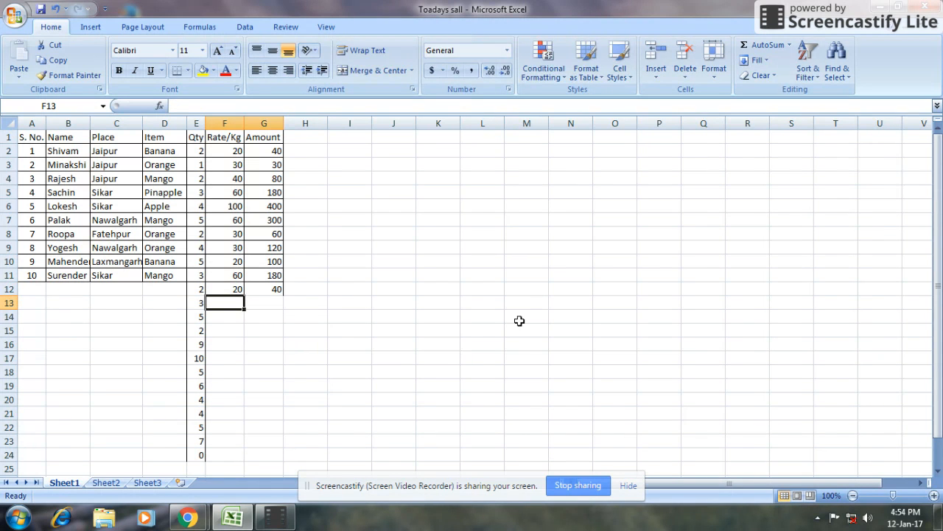
type("30")
key("Return")
type("40")
key("Return")
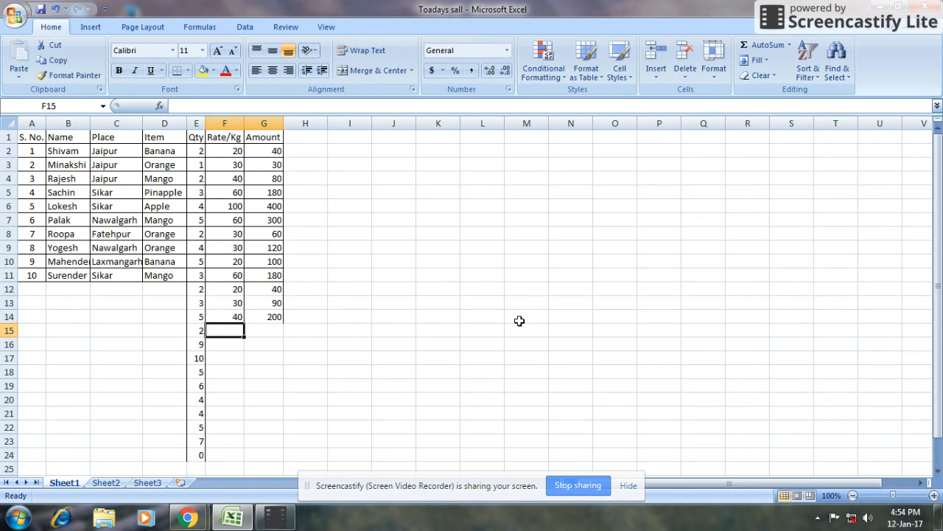
type("45")
key("Return")
type("65")
key("Return")
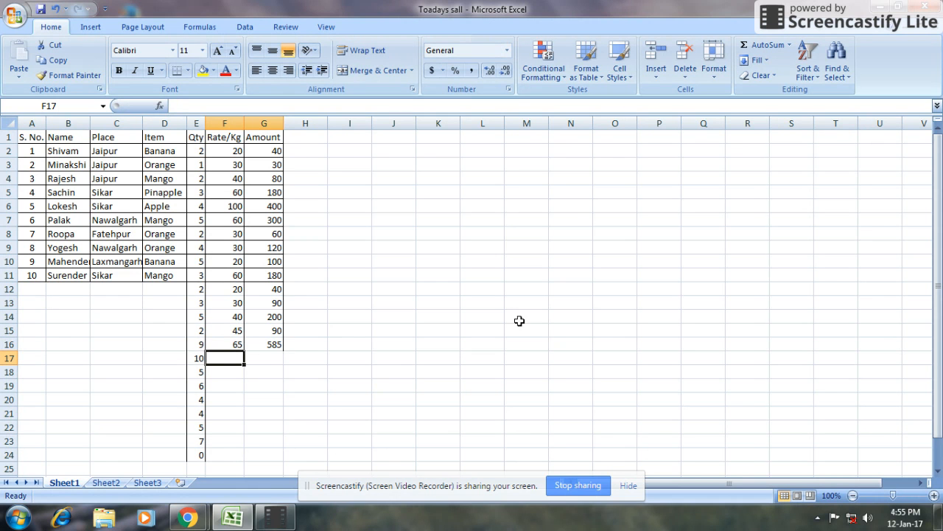
- Enter the rates 55, 90 and 100 in cells F17 to F19
type("55")
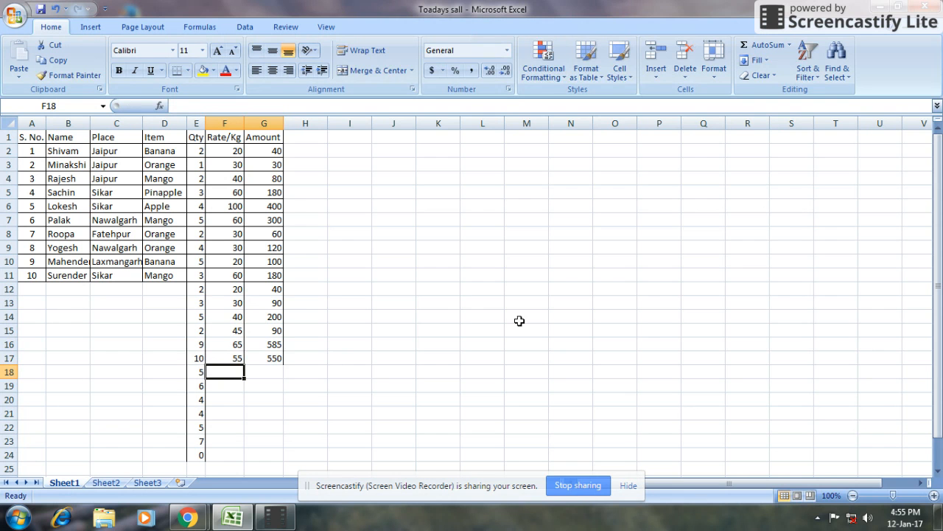
type("90")
key("Return")
type("100")
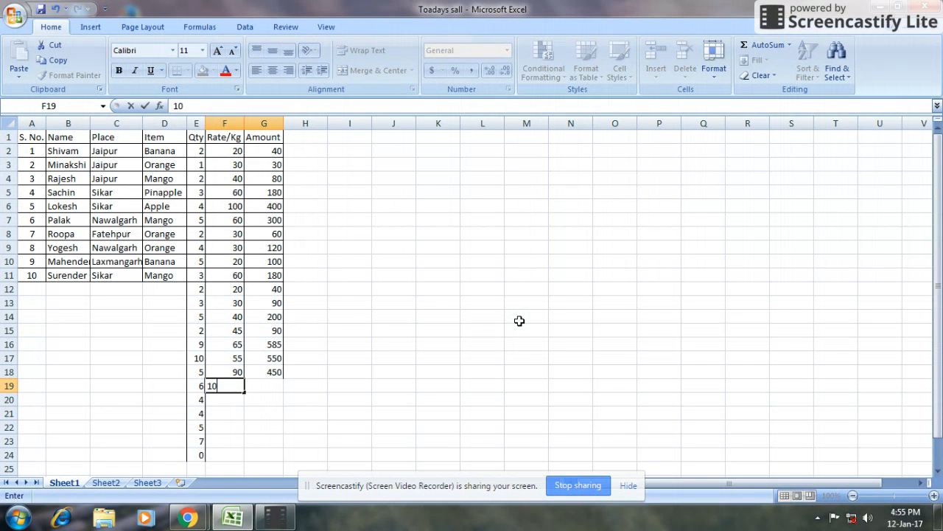
key("Return")
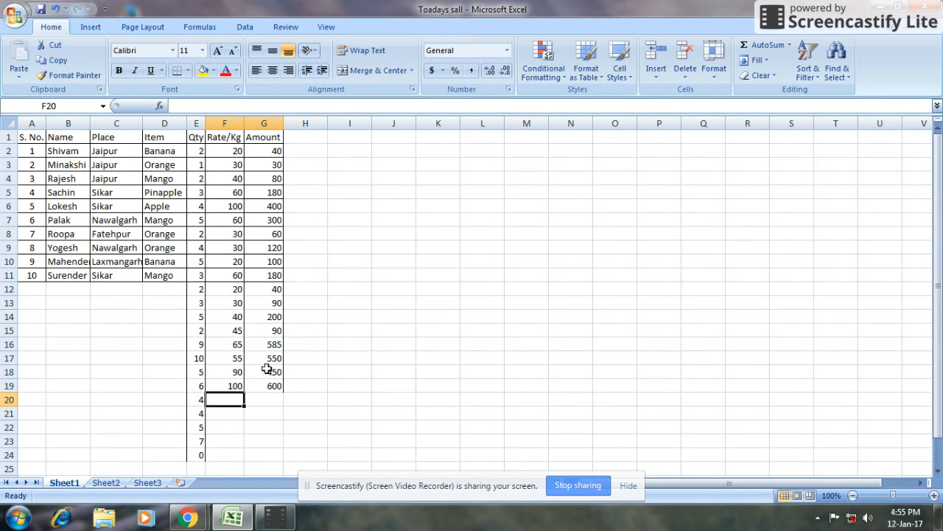
left_click_drag(197, 291, 274, 444)
double_click(274, 442)
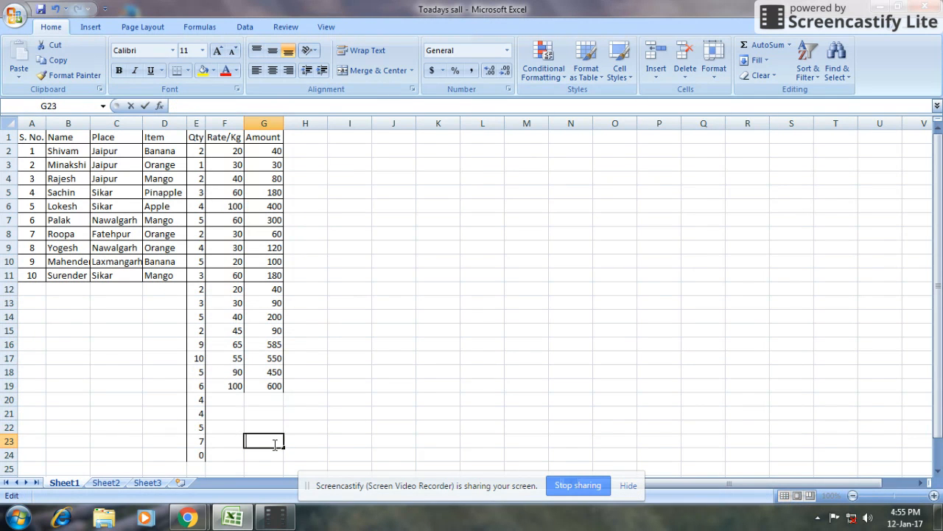
double_click(201, 292)
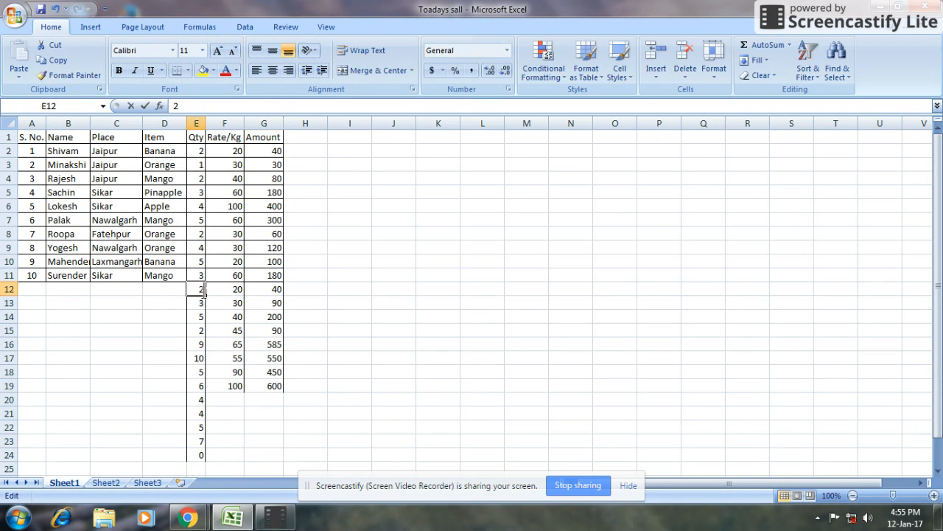
key("Tab")
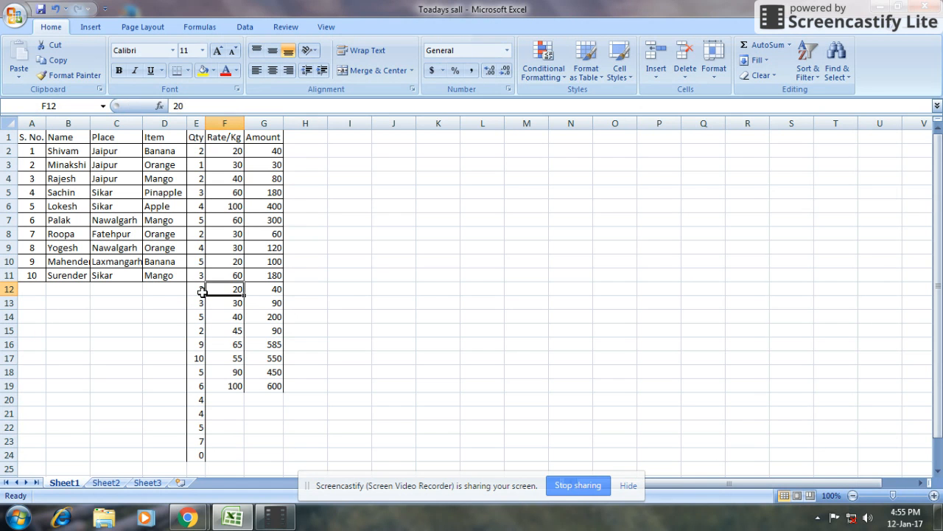
- Clear the extra quantities, rates and amounts beneath the table in E12:G27
left_click(202, 292)
key("shift+Right")
key("shift+Right")
key("shift+Down")
key("shift+Down")
key("shift+Down")
key("shift+Down")
key("shift+Down")
key("shift+Down")
key("shift+Down")
key("shift+Down")
key("shift+Down")
key("shift+Down")
key("shift+Down")
key("shift+Down")
key("shift+Down")
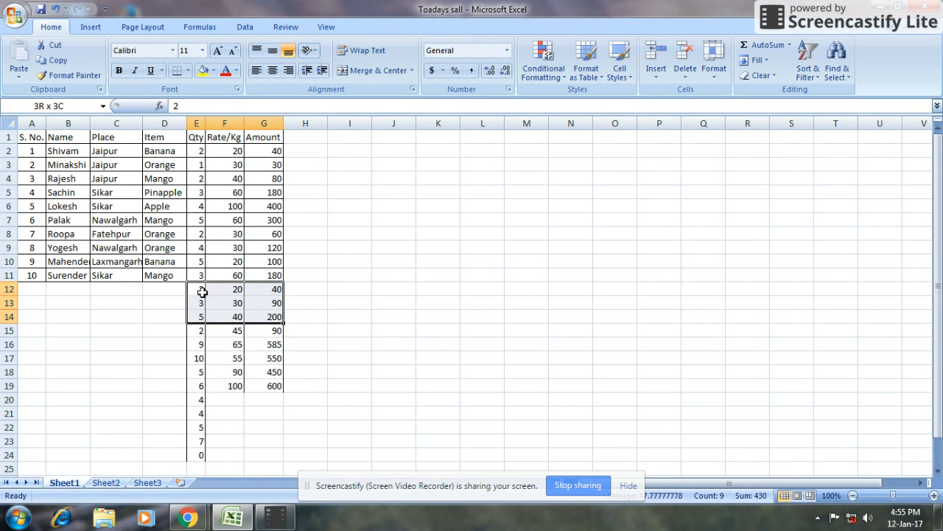
key("shift+Down")
key("Delete")
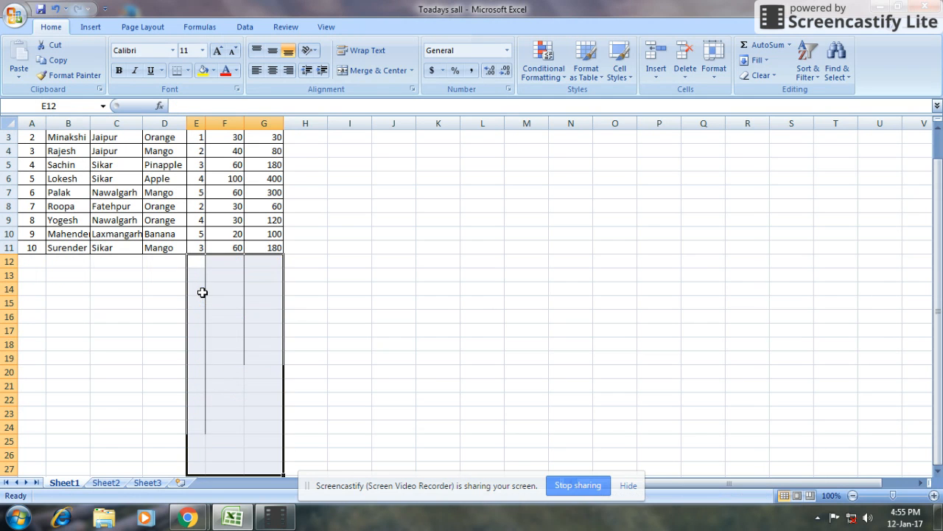
left_click(328, 233)
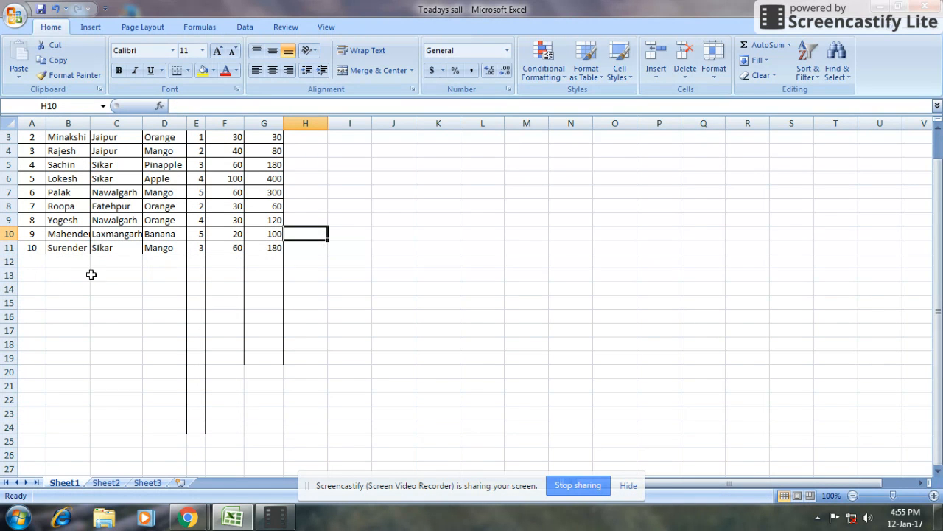
left_click_drag(4, 261, 7, 304)
left_click(8, 330)
left_click_drag(10, 364, 10, 430)
key("Escape")
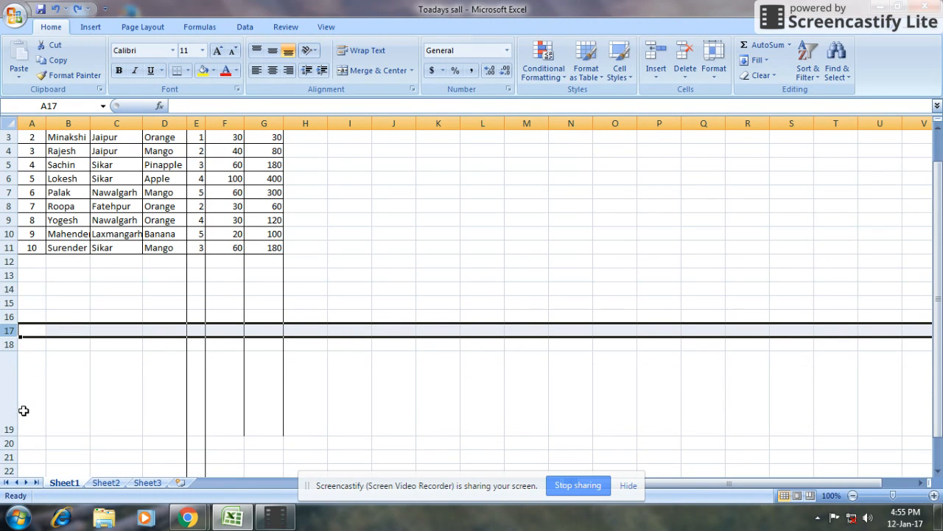
- Undo the row height change, the clearing of the extra rows and the rate entries in F12 to F19
key("ctrl+z")
key("ctrl+z")
key("ctrl+z")
key("ctrl+z")
key("ctrl+z")
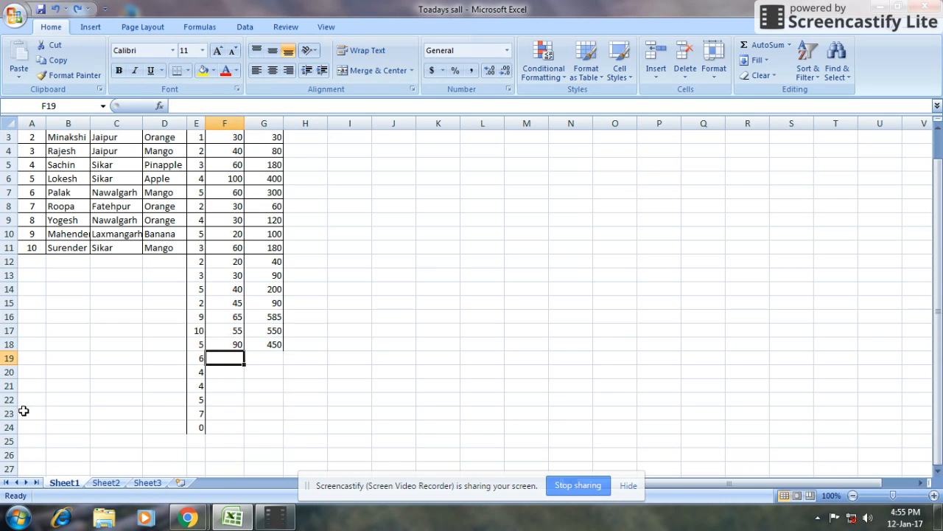
key("ctrl+z")
key("ctrl+z")
key("ctrl+z")
key("ctrl+z")
key("ctrl+z")
key("ctrl+z")
key("ctrl+z")
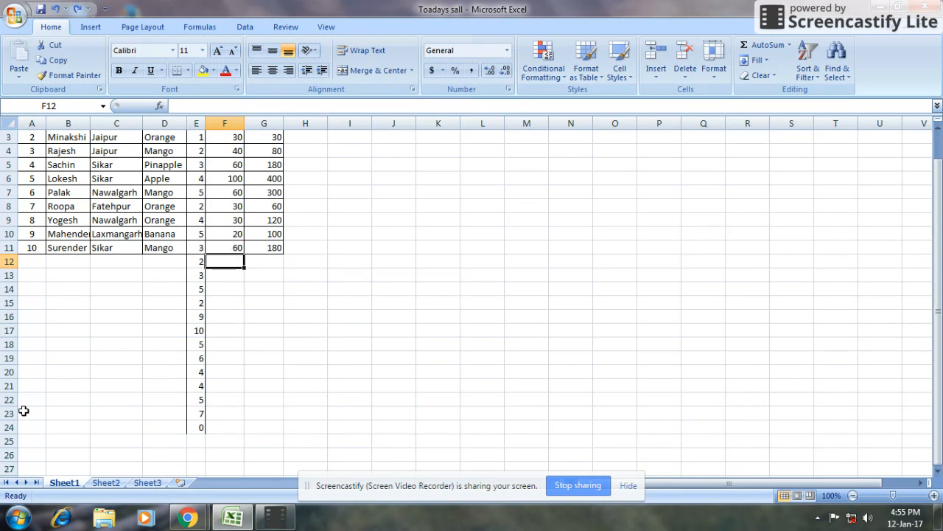
- Undo all the extra quantity entries in cells E12 to E24
key("ctrl+z")
key("ctrl+z")
key("ctrl+z")
key("ctrl+z")
key("ctrl+z")
key("ctrl+z")
key("ctrl+z")
key("ctrl+z")
key("ctrl+z")
key("ctrl+z")
key("ctrl+z")
key("ctrl+z")
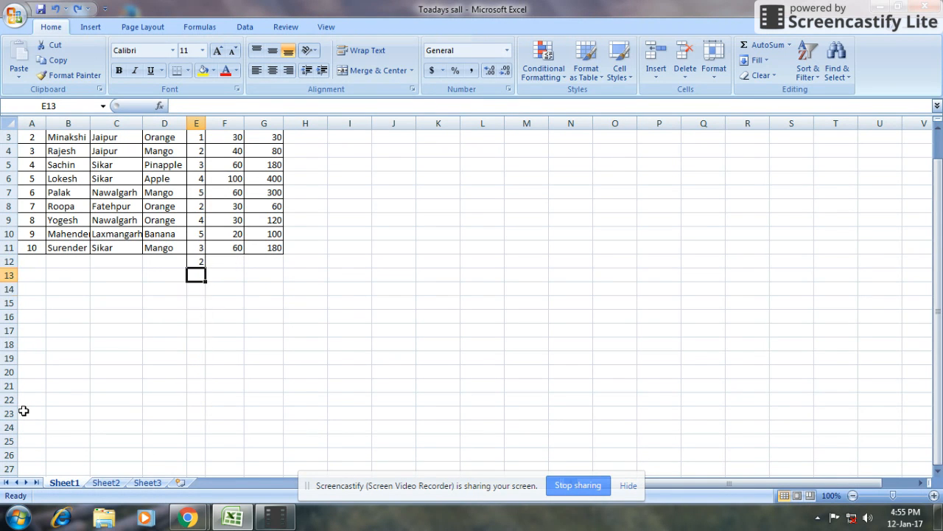
key("ctrl+z")
left_click(195, 361)
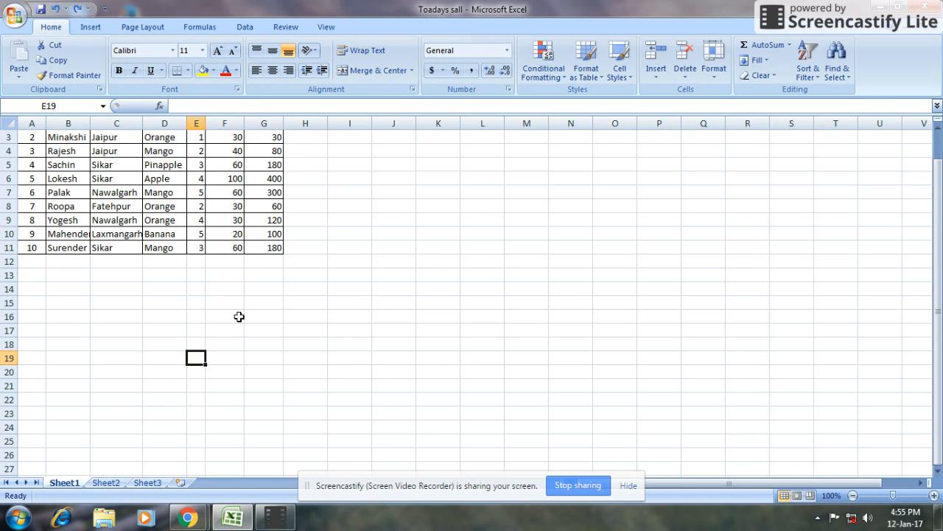
- Undo the deletion of totals row 12 and the amount formulas entered in G2:G11
key("ctrl+z")
key("ctrl+z")
key("ctrl+z")
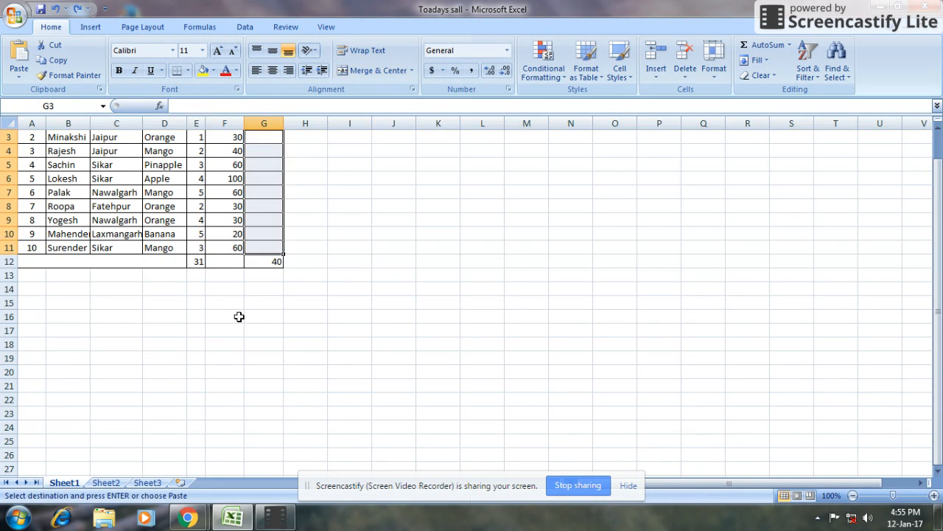
key("ctrl+z")
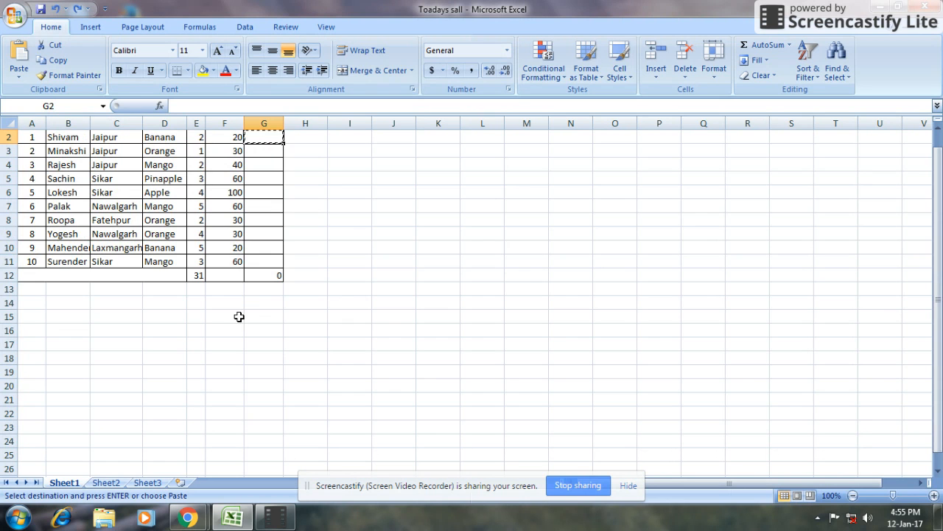
key("Escape")
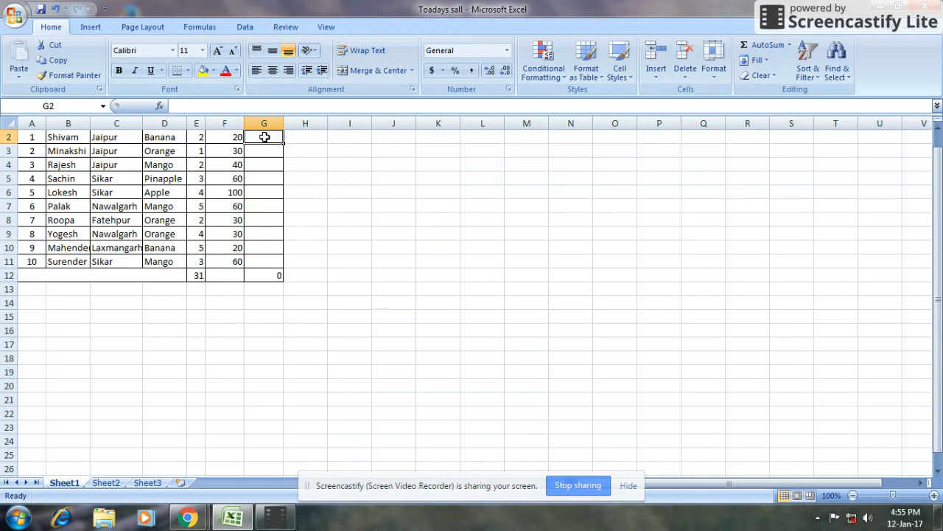
- Enter the formula =E2*F2 in G2 to multiply the quantity by the rate
type("=")
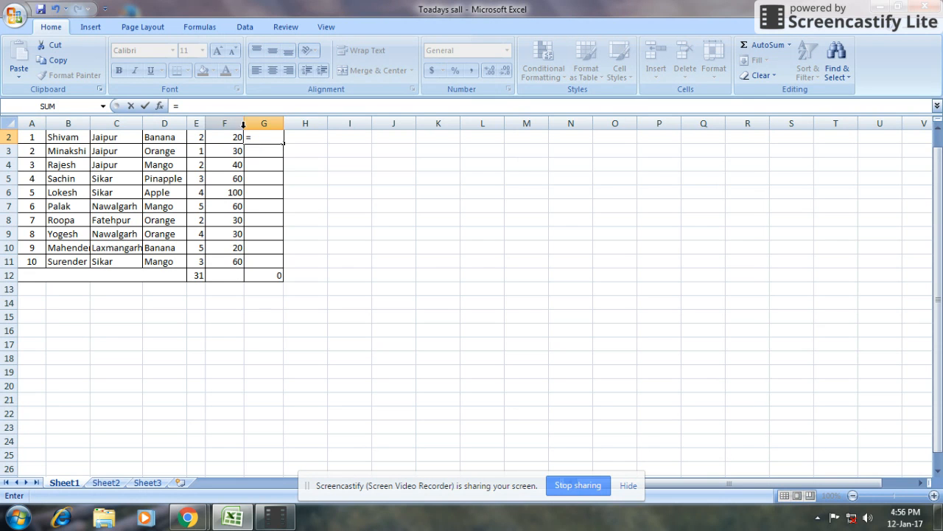
left_click(197, 138)
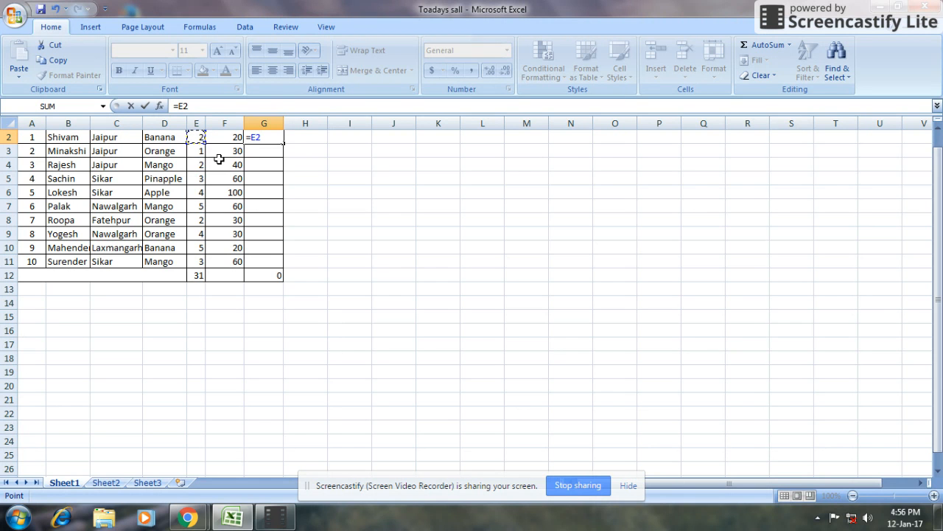
type("*")
left_click(229, 138)
key("Return")
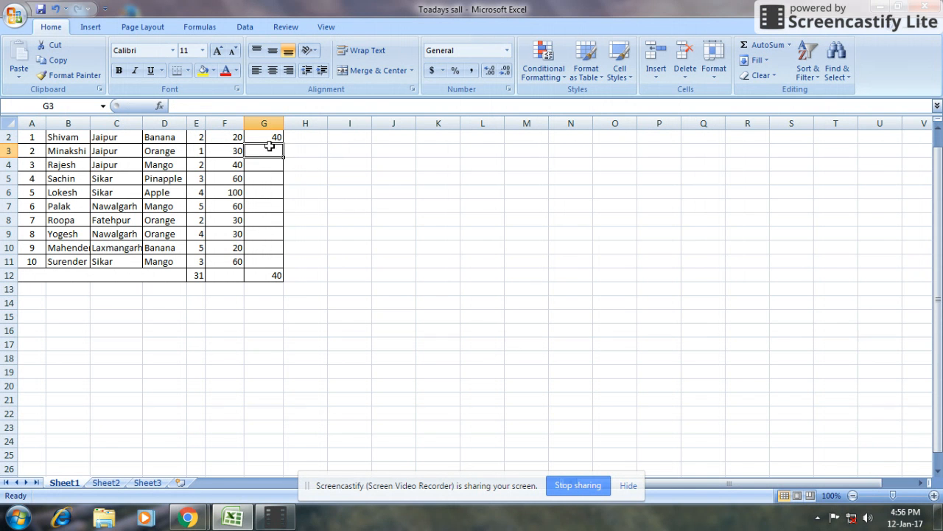
- Copy the amount formula from G2 into cells G3 to G11
left_click(269, 137)
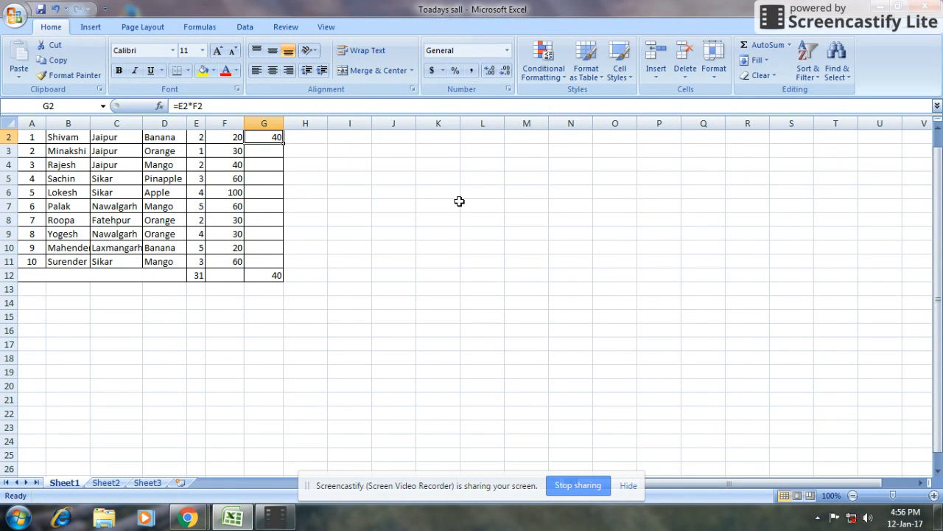
key("ctrl+c")
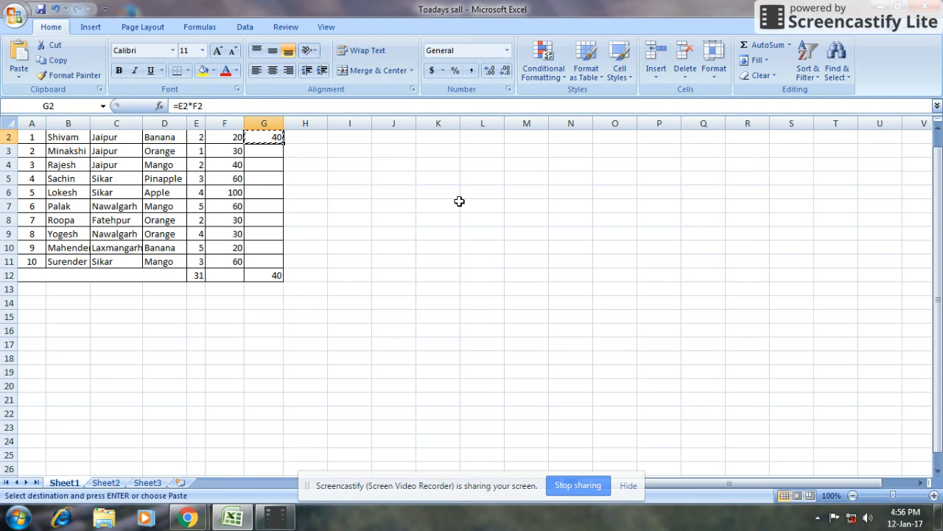
key("Down")
key("shift+Down")
key("shift+Down")
key("shift+Down")
key("shift+Down")
key("shift+Down")
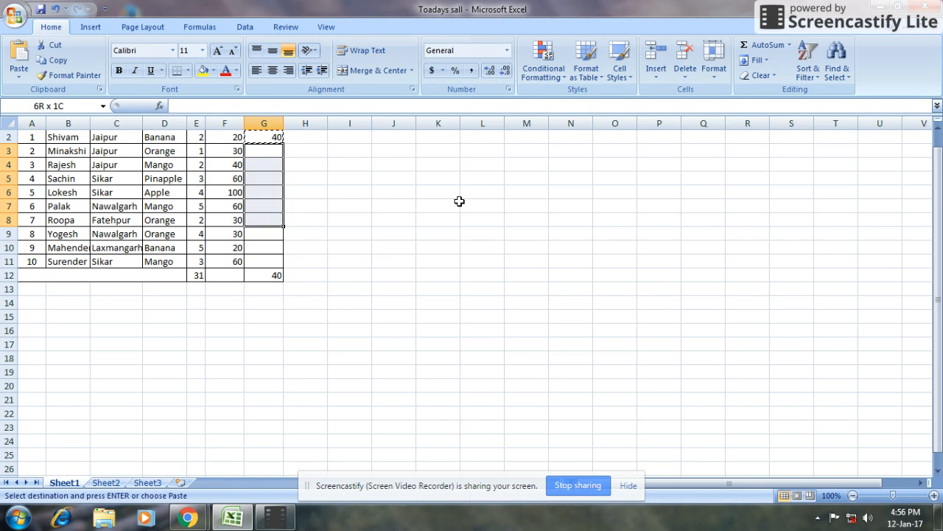
key("shift+Down")
key("shift+Down")
key("shift+Down")
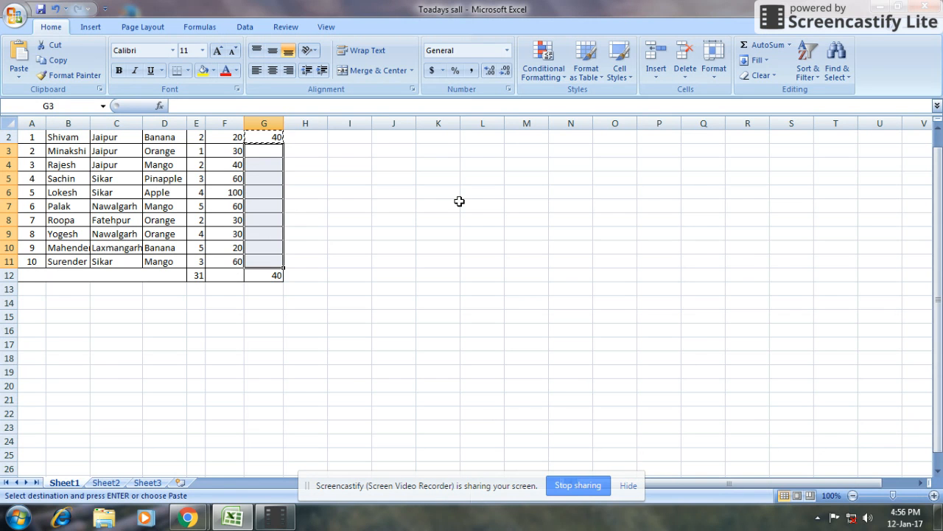
key("Return")
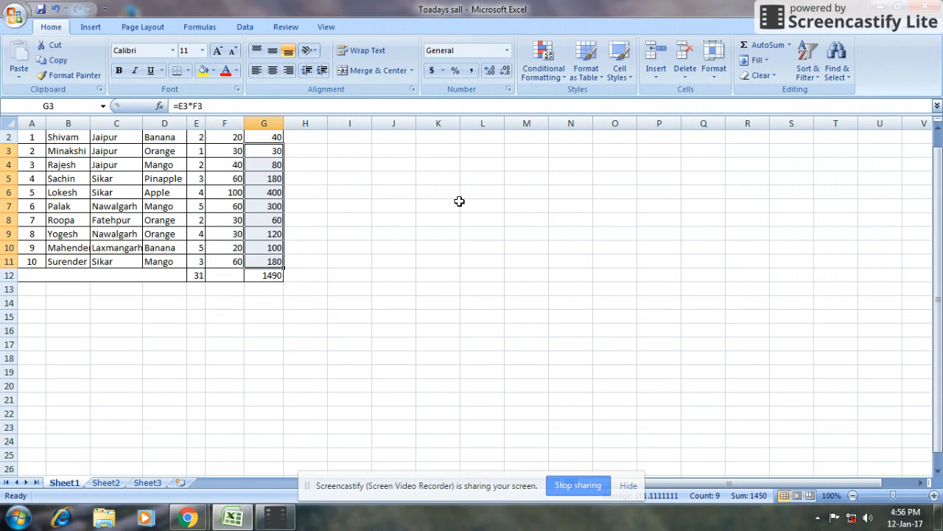
left_click(434, 218)
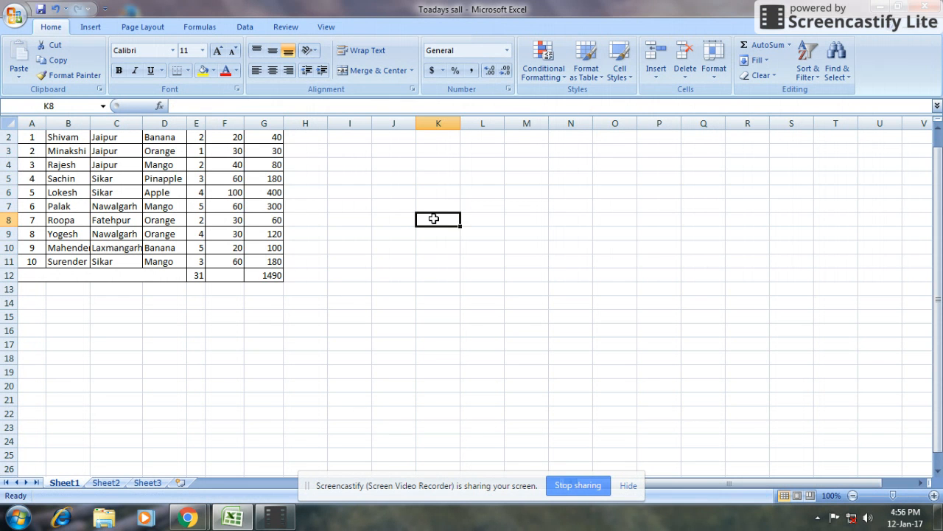